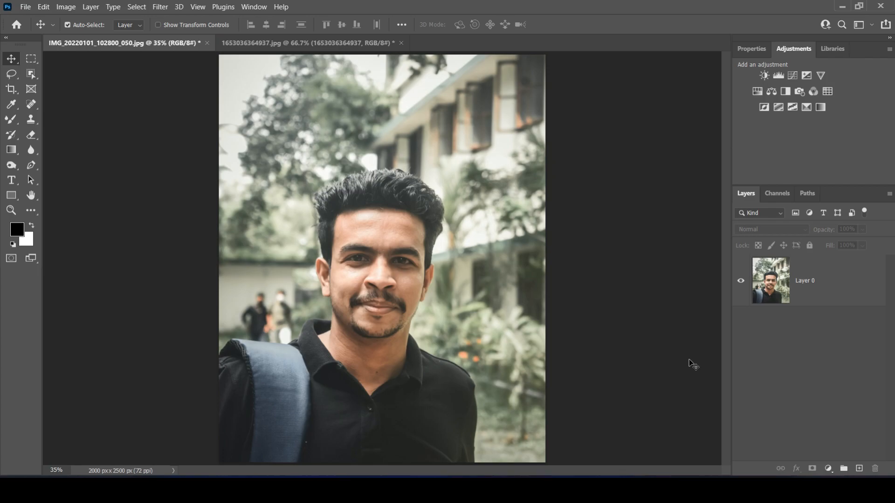
Compare the finished face swap in 1653036364937.jpg with the original photo by toggling the copy layer's visibility
left_click(175, 44)
left_click(328, 42)
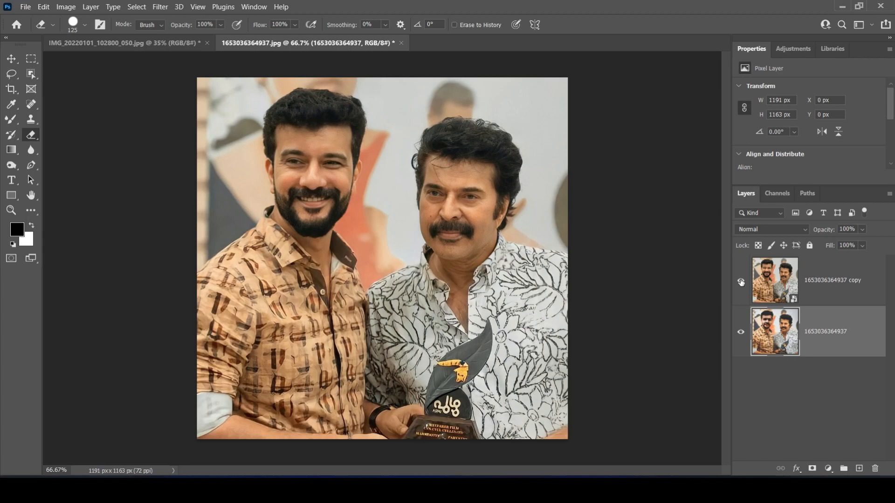
left_click(741, 281)
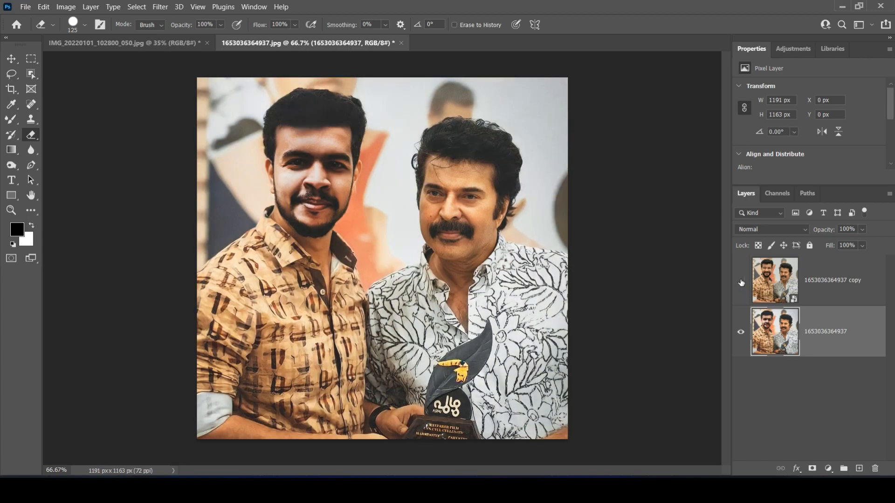
left_click(740, 281)
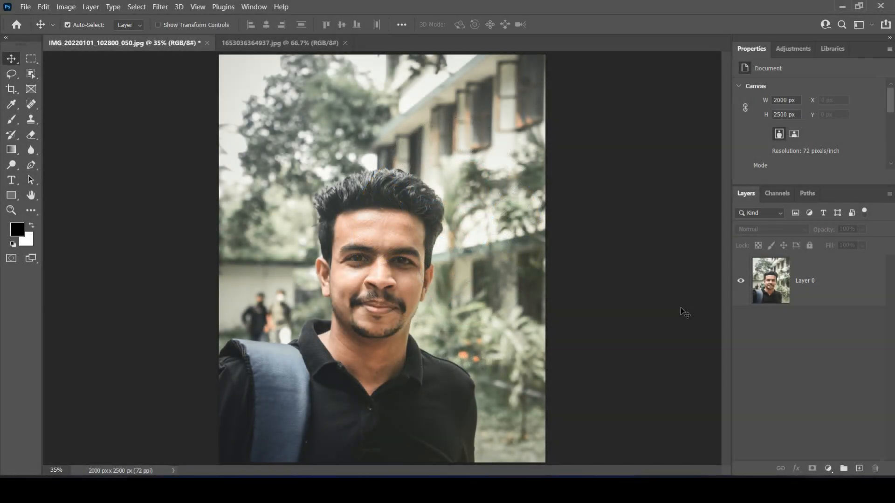
Review the two source photos, the two-man photo 1653036364937.jpg and the portrait IMG_20220101_102800_050.jpg
left_click(320, 43)
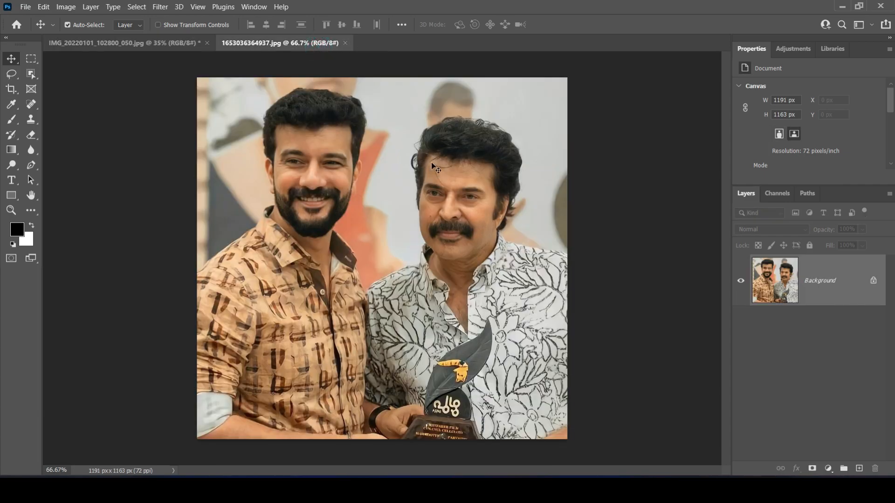
left_click(177, 43)
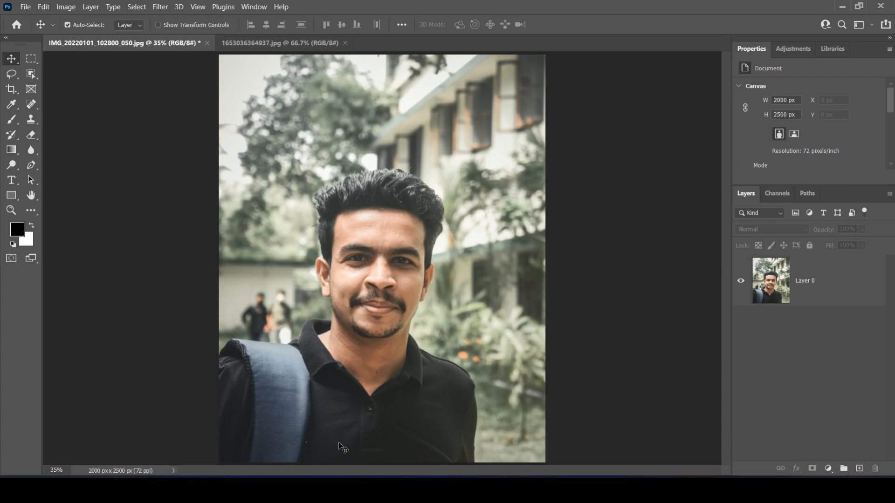
left_click(265, 41)
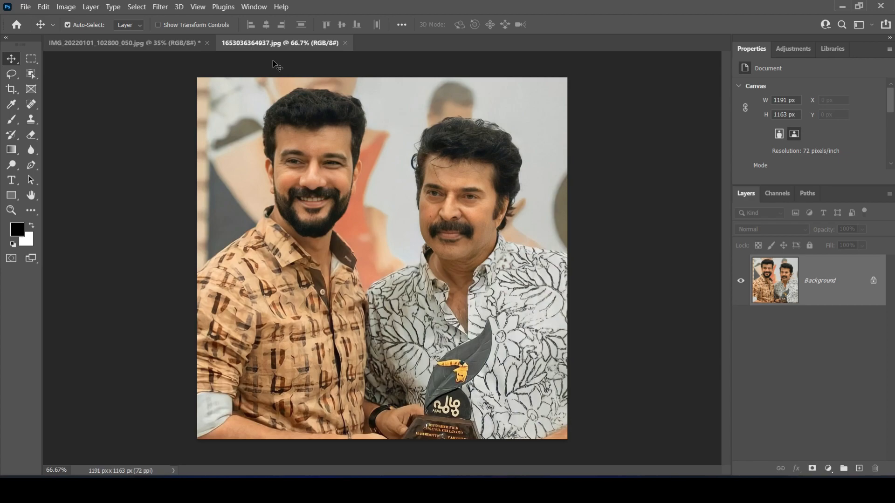
left_click(154, 43)
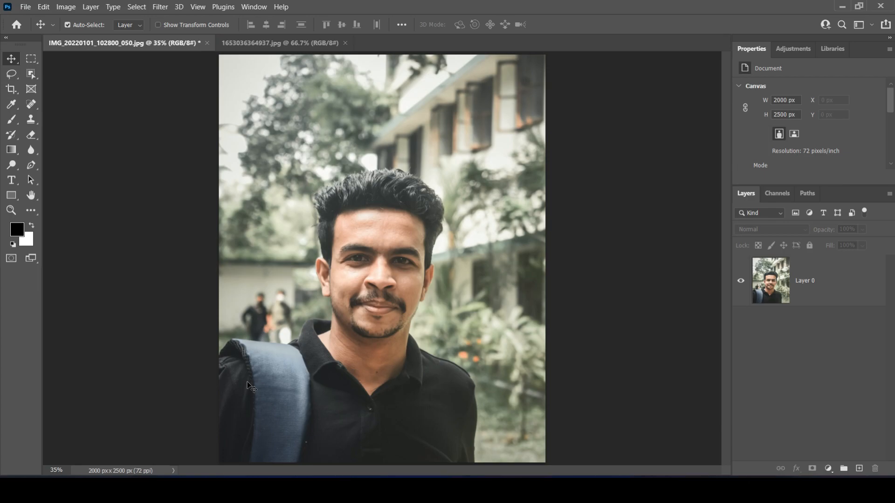
Select the man's face in the portrait with the Lasso Tool, tracing the forehead, cheeks and chin inside the hairline and ears
left_click(12, 74)
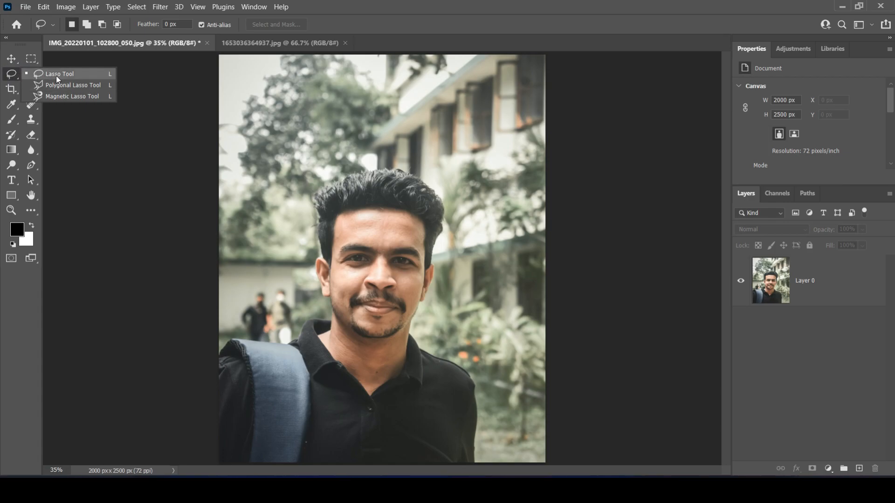
left_click(15, 80)
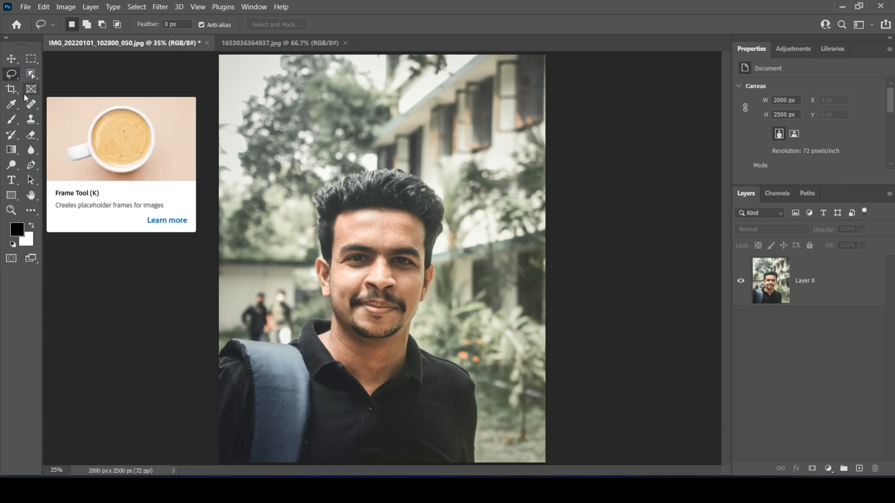
left_click(14, 76)
left_click(57, 75)
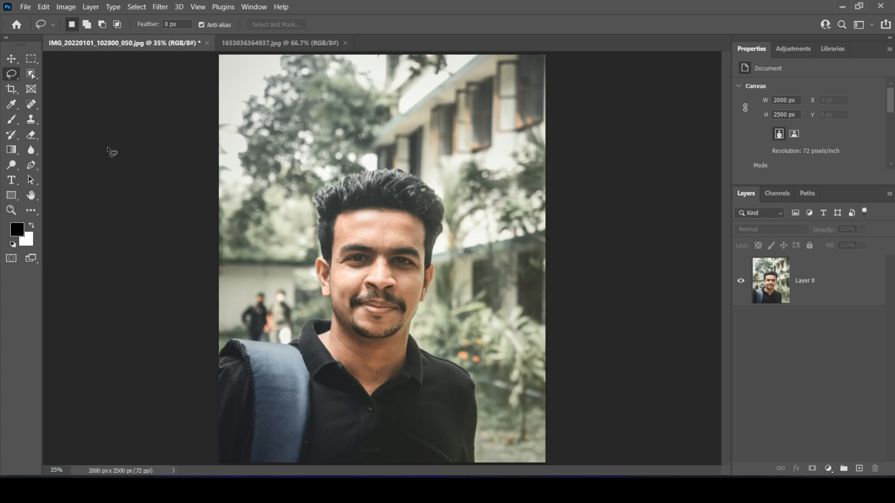
key("ctrl")
key("ctrl+6")
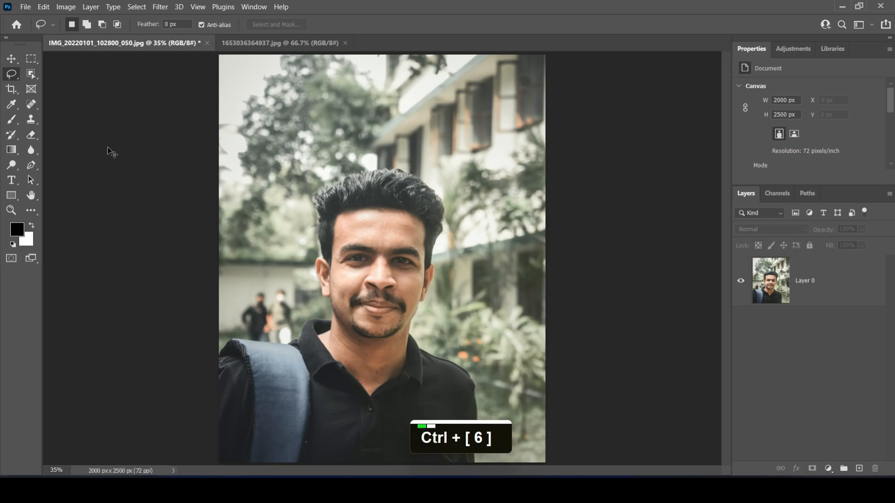
key("ctrl+plus")
key("ctrl+plus")
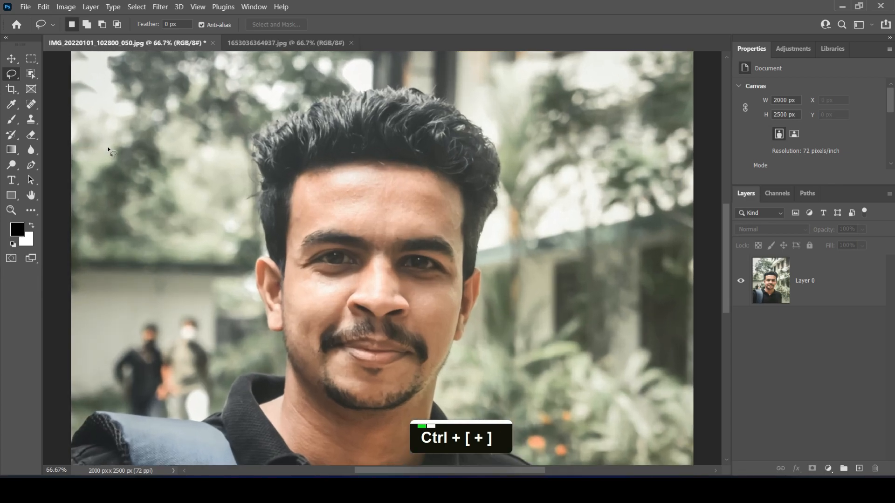
scroll(729, 233, "down", 1)
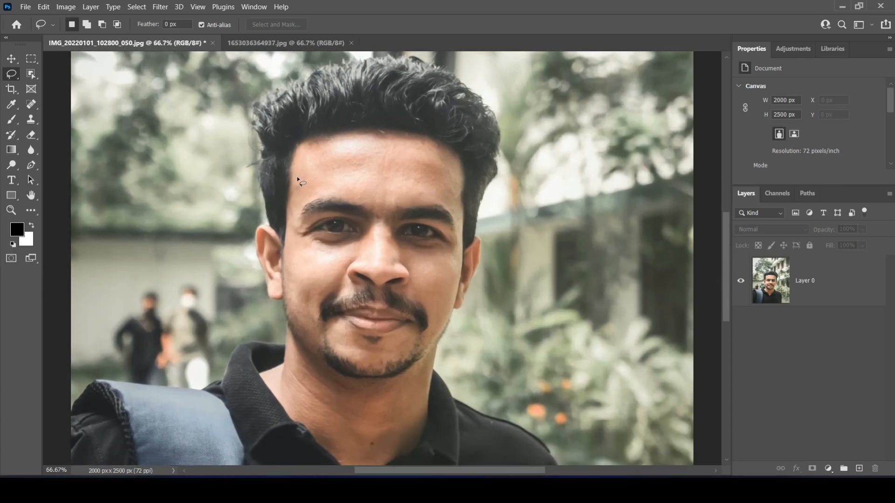
mouse_move(296, 179)
left_mouse_down()
mouse_move(314, 146)
mouse_move(385, 141)
mouse_move(440, 150)
left_mouse_up()
left_click_drag(460, 210, 455, 291)
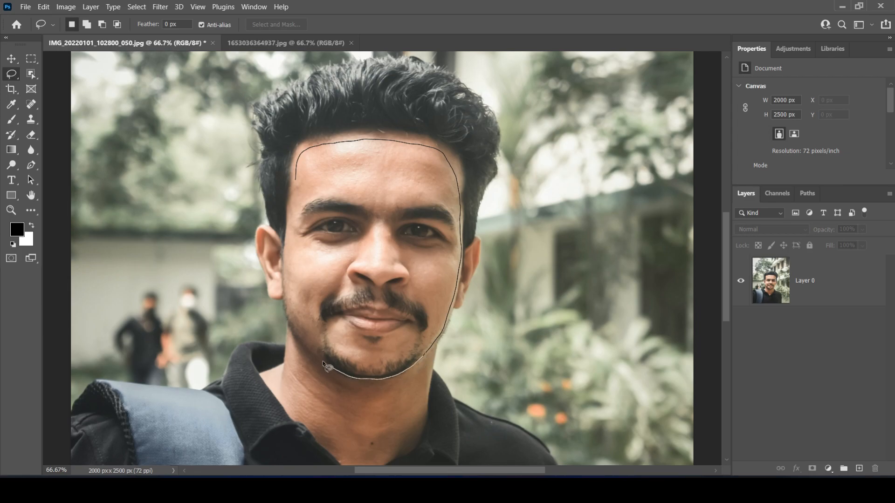
mouse_move(300, 335)
left_mouse_down()
mouse_move(290, 267)
mouse_move(295, 210)
left_mouse_up()
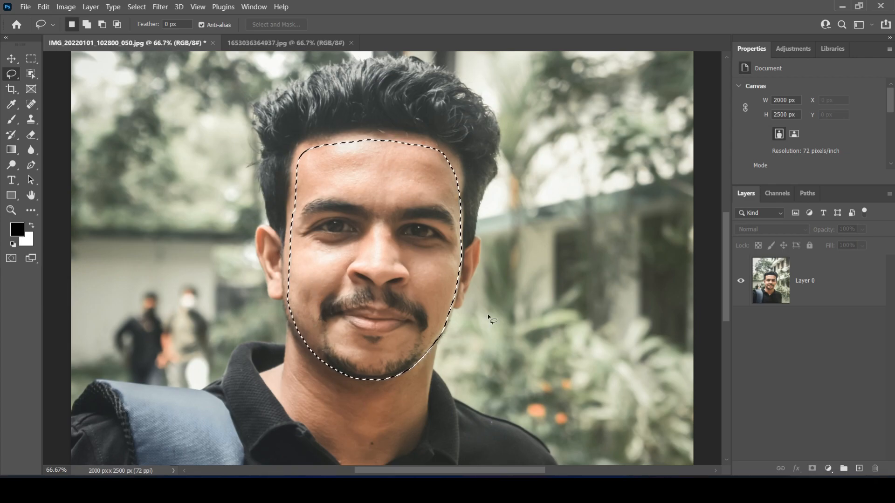
Copy the selected face from the portrait and paste it into 1653036364937.jpg as a new layer
left_click(303, 43)
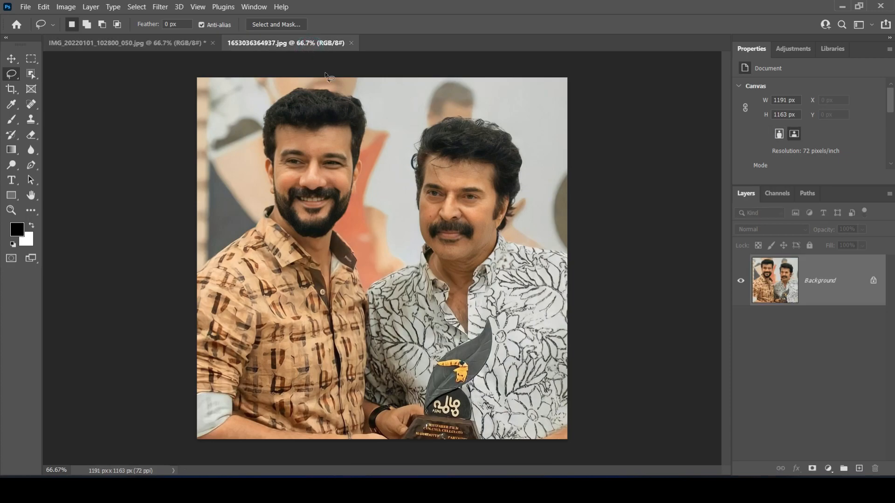
left_click(166, 47)
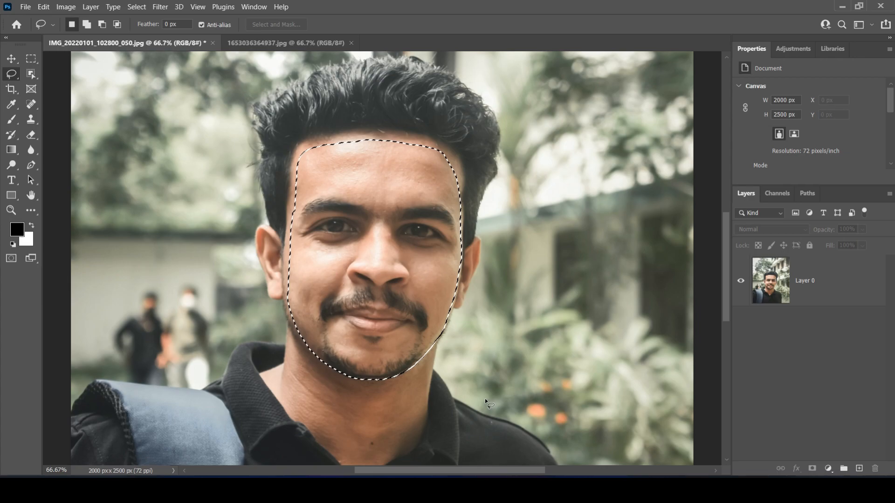
key("ctrl")
key("ctrl+c")
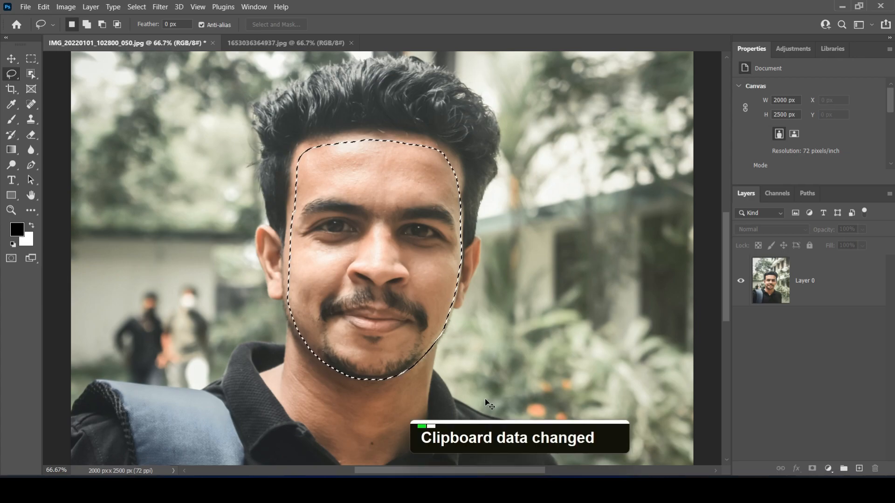
left_click(261, 43)
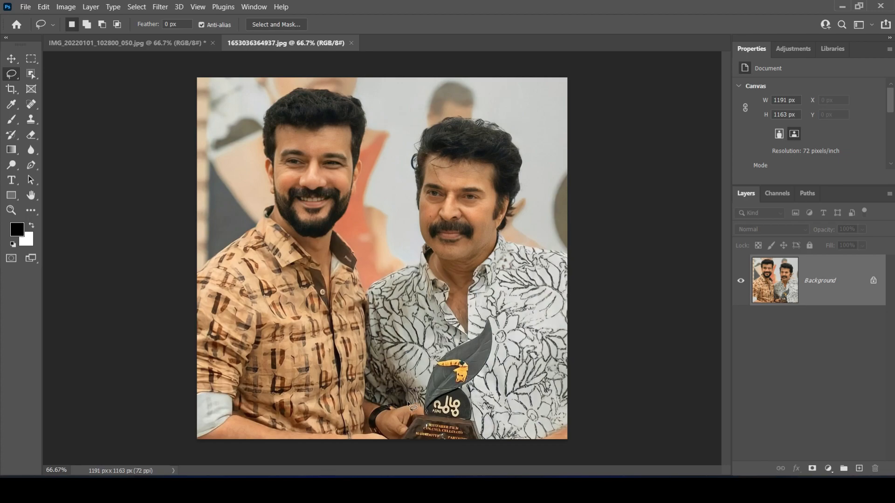
key("ctrl+v")
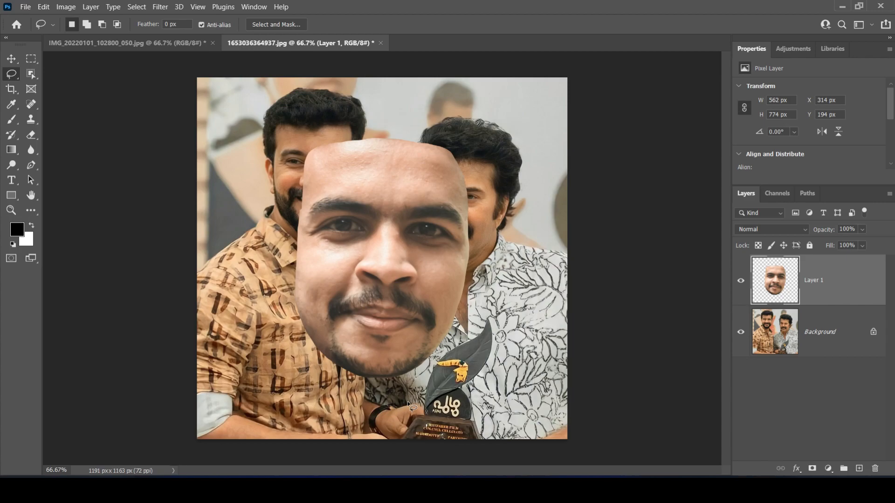
Free-transform the pasted face, scaling it to about 45.6% and placing it over the face of the man in the orange patterned shirt
key("ctrl+t")
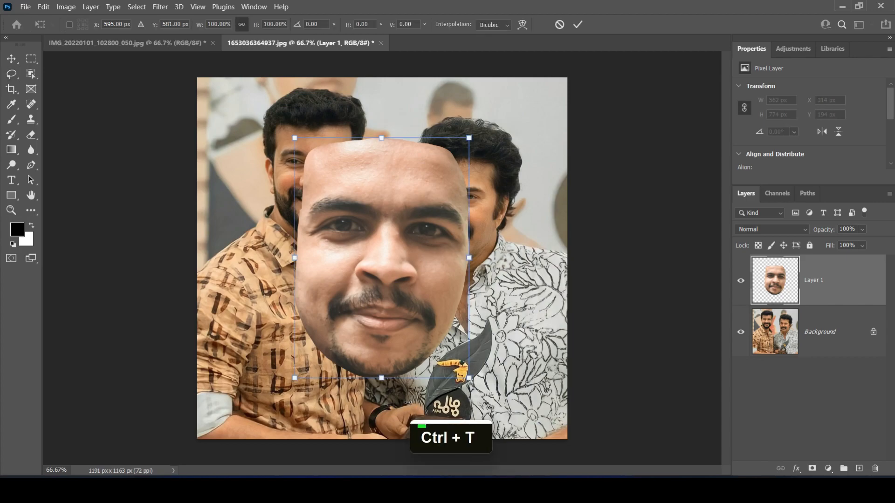
left_click_drag(469, 139, 365, 282)
left_click_drag(347, 328, 374, 170)
left_click_drag(394, 120, 401, 122)
left_click_drag(379, 172, 335, 174)
left_click_drag(356, 124, 354, 126)
mouse_move(340, 156)
left_mouse_down()
mouse_move(337, 166)
mouse_move(338, 156)
left_mouse_up()
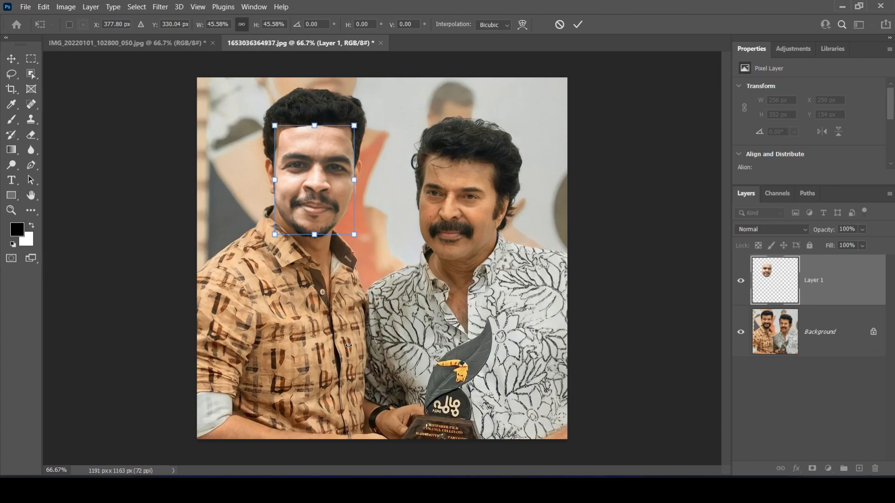
Align the pasted face with the features underneath at 49% layer opacity, and restore the opacity to 100%
left_click(868, 232)
left_click(848, 241)
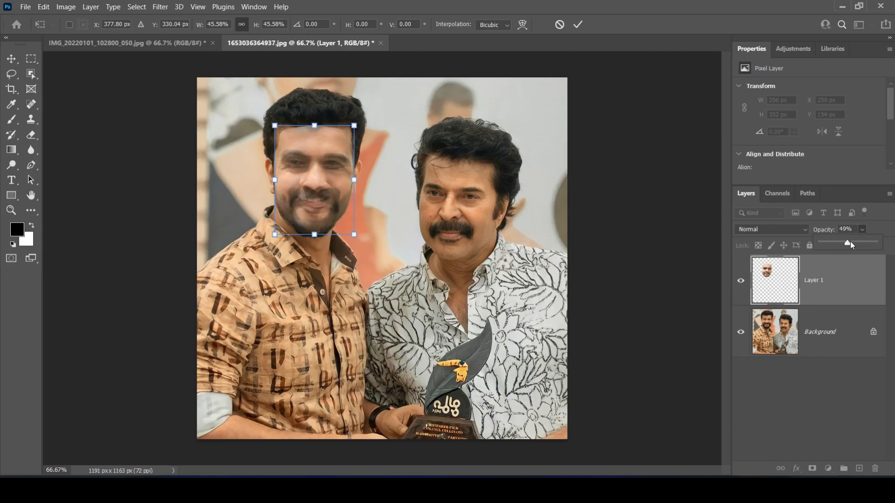
left_click_drag(335, 209, 336, 209)
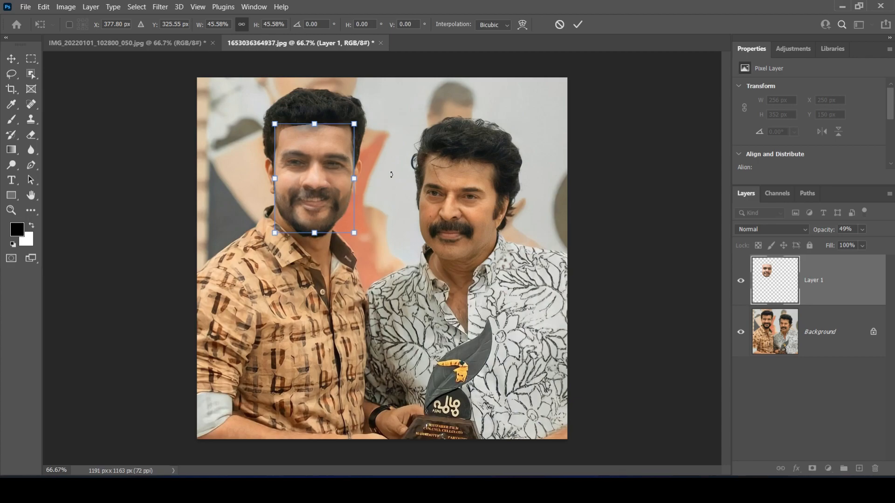
left_click(863, 229)
left_click_drag(860, 243, 892, 251)
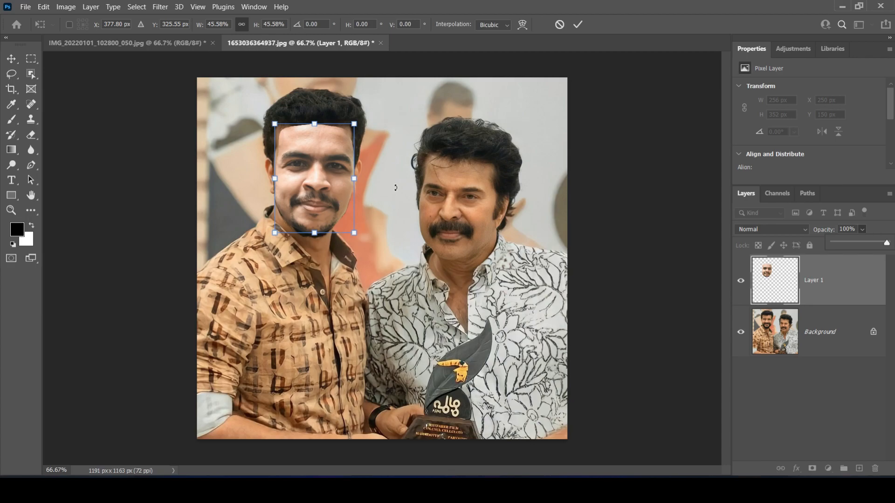
Fine-tune the pasted face's position, scale it to about 44.8%, apply the transform and check the fit against the original face
mouse_move(341, 200)
left_mouse_down()
mouse_move(454, 199)
mouse_move(360, 185)
mouse_move(328, 198)
left_mouse_up()
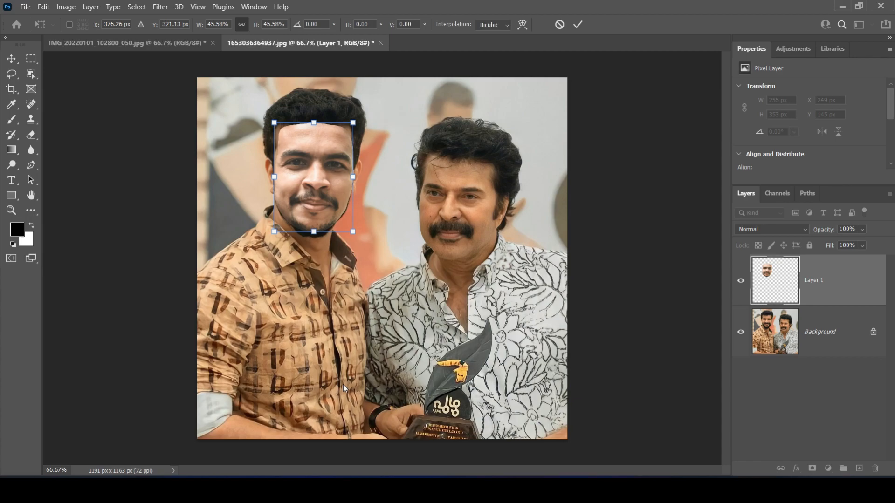
left_click_drag(274, 178, 275, 177)
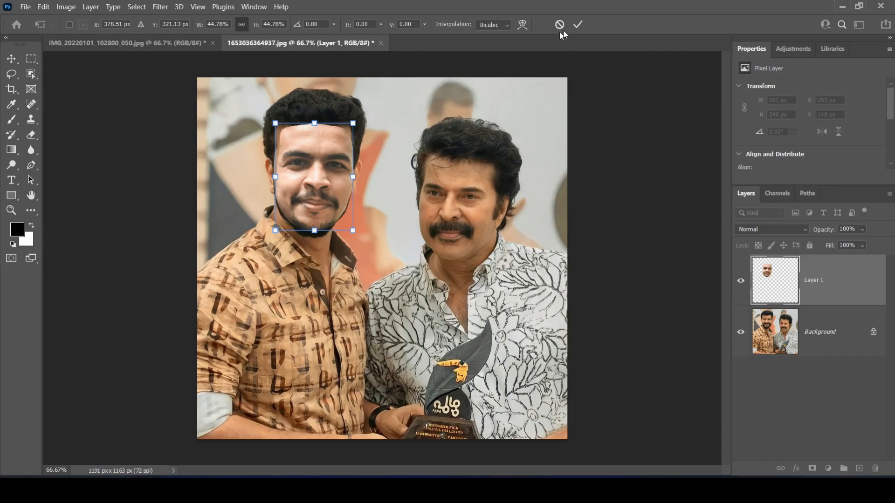
left_click(578, 25)
key("l")
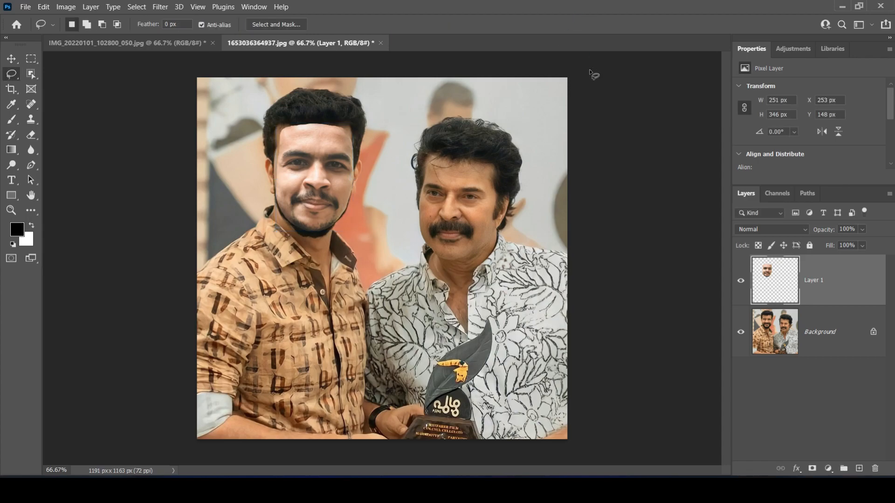
left_click(740, 280)
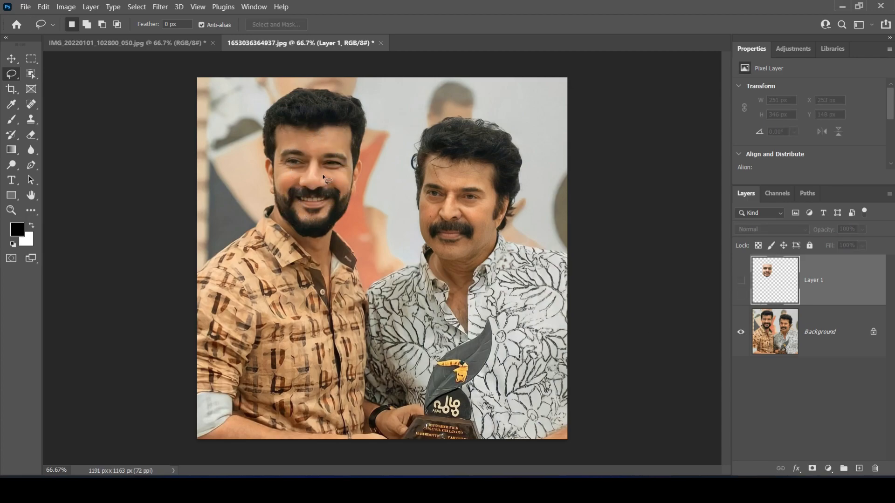
left_click(741, 281)
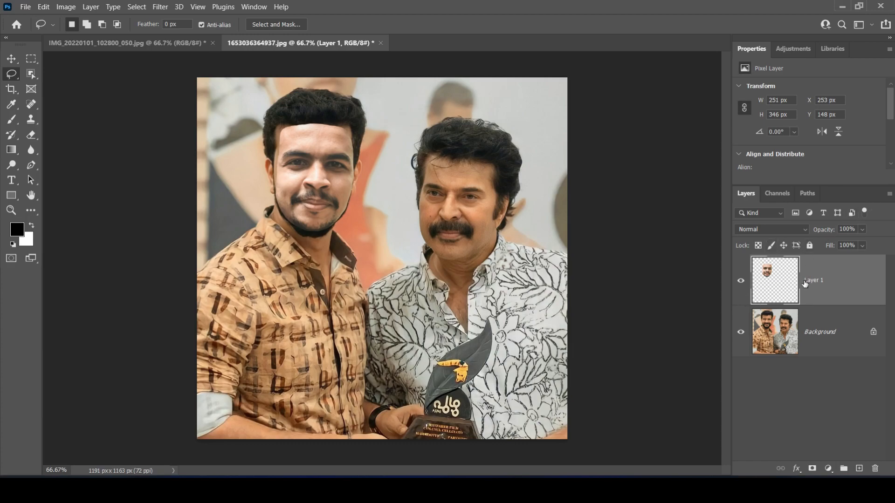
key("ctrl")
left_click(788, 285, "ctrl")
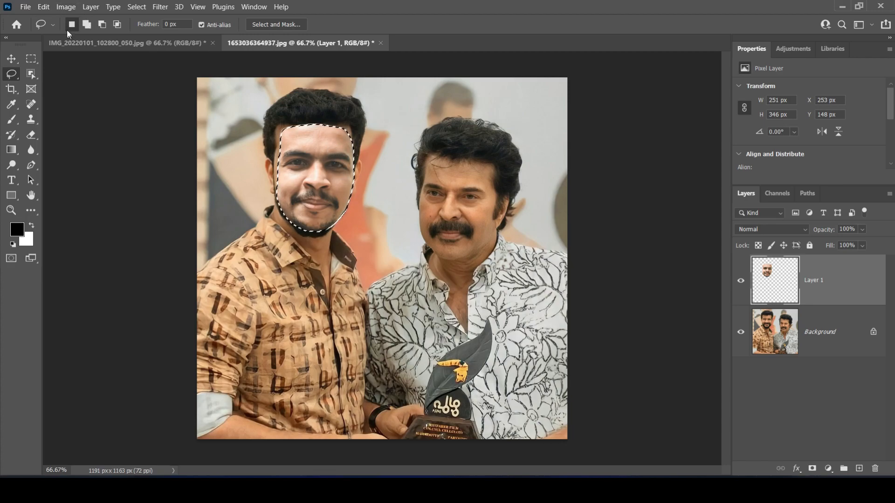
left_click(136, 7)
left_click(203, 174)
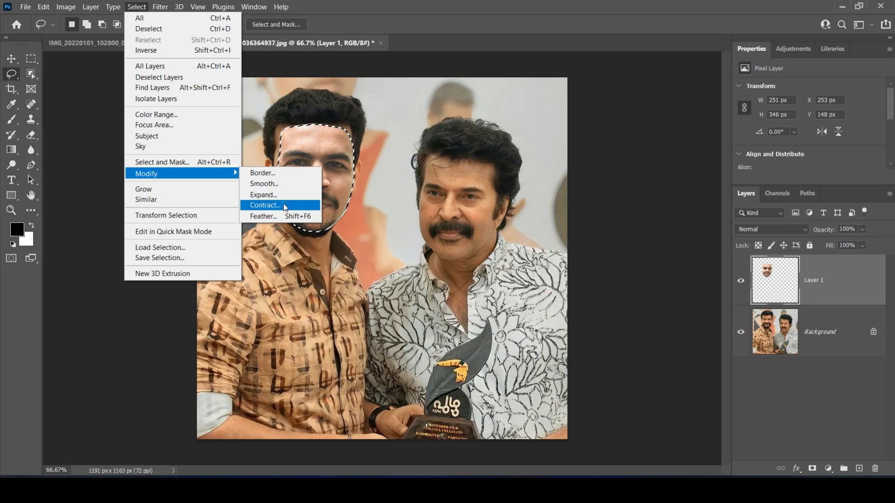
left_click(284, 206)
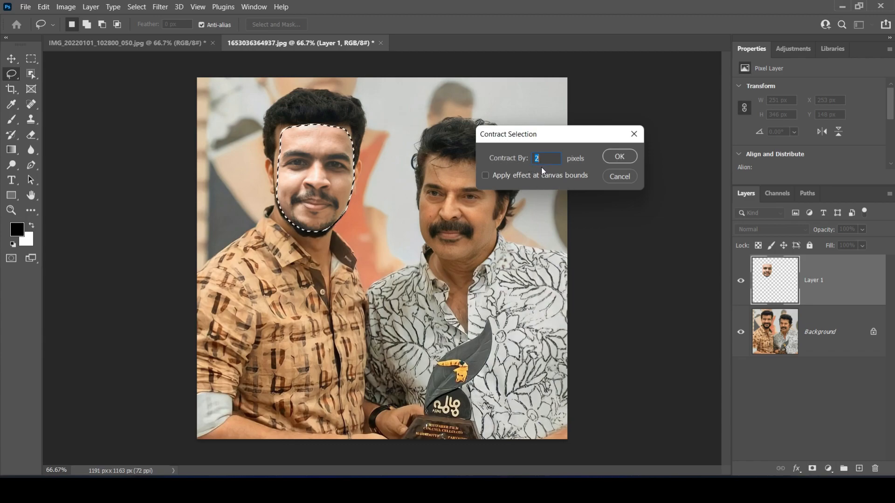
left_click(634, 134)
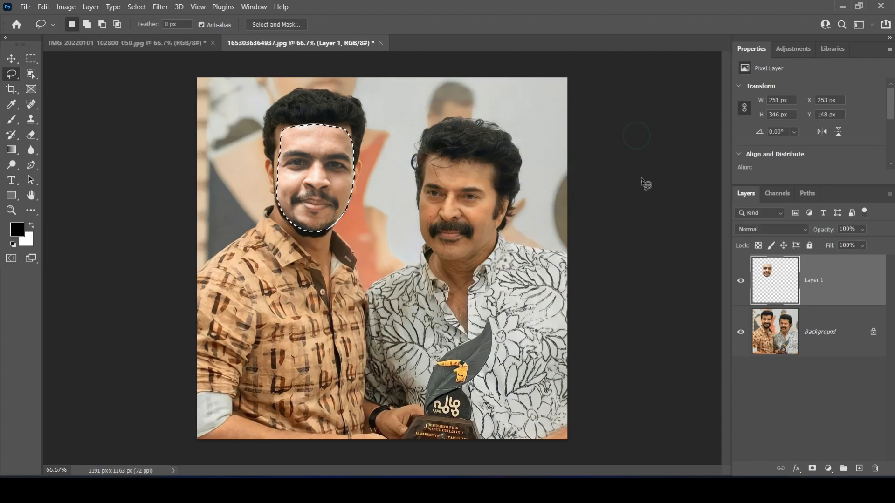
key("ctrl+d")
key("ctrl+plus")
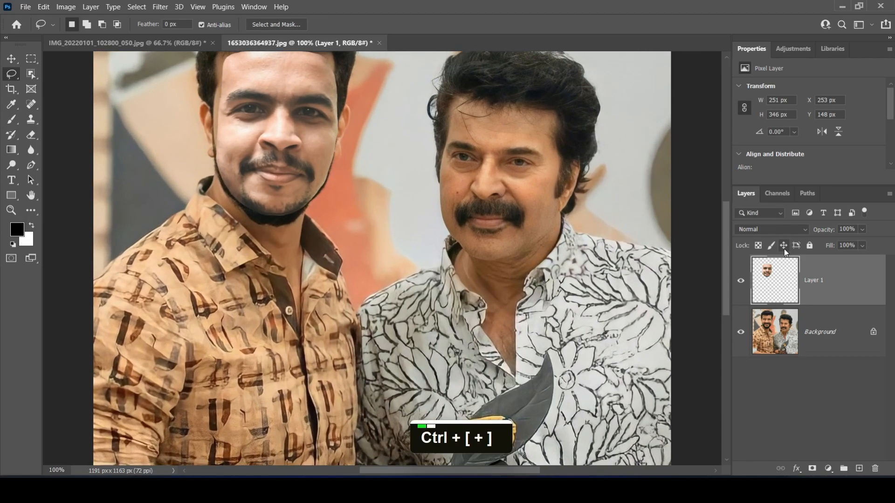
Load the outline of the pasted face on Layer 1 as a selection and inspect its edge along the cheek and jaw
key("ctrl+plus")
key("ctrl+plus")
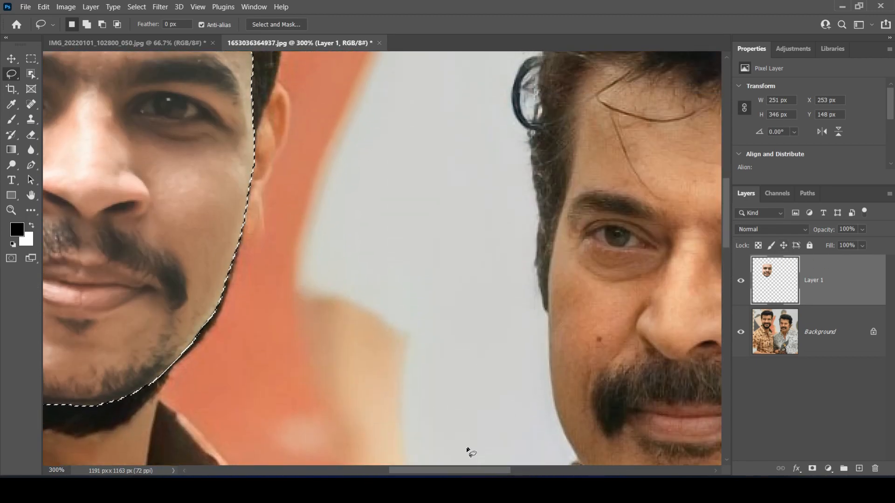
scroll(467, 446, "left", 5)
key("ctrl+plus")
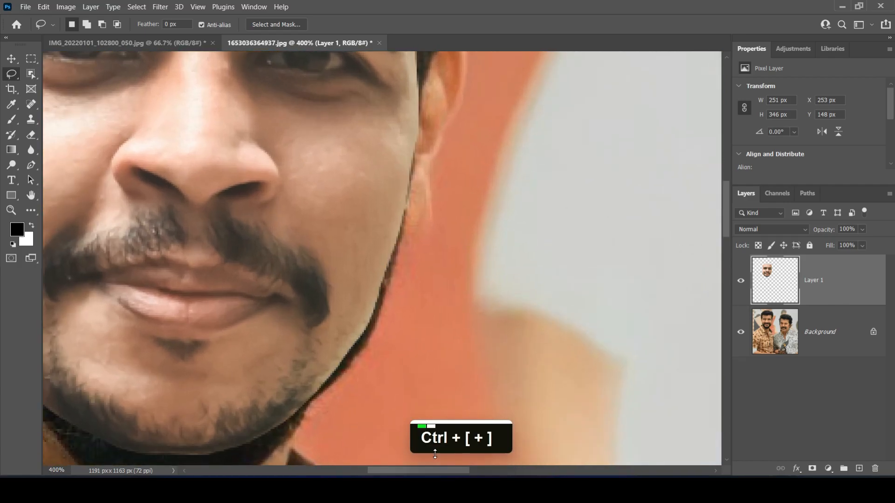
key("ctrl+plus")
key("ctrl+plus")
key("ctrl+plus")
key("ctrl+plus")
key("ctrl+plus")
key("ctrl+plus")
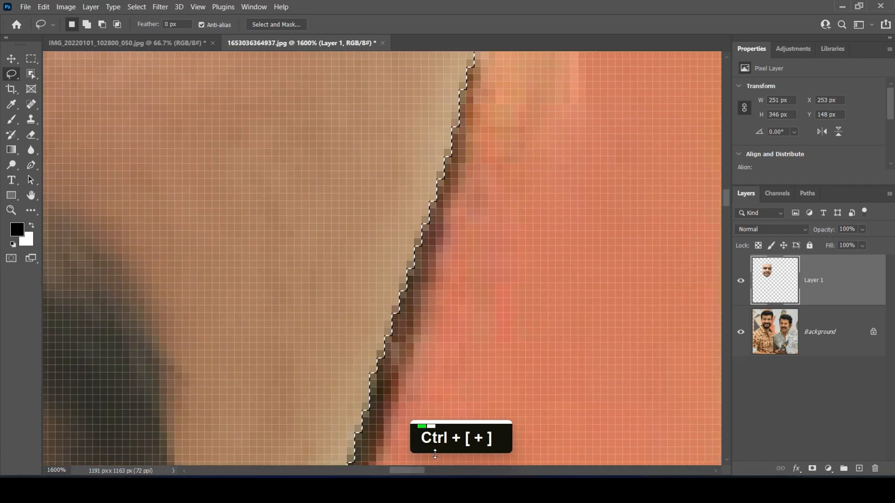
key("ctrl+minus")
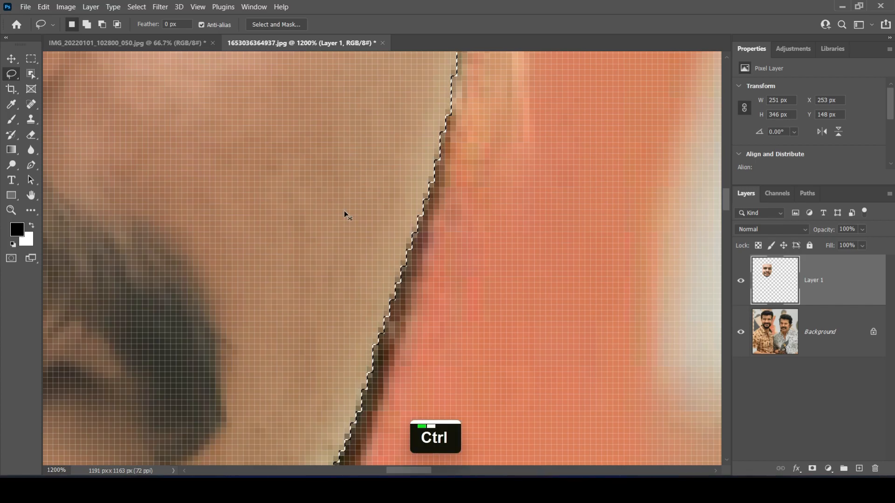
key("ctrl+minus")
key("ctrl+minus")
key("ctrl+minus")
key("ctrl+minus")
key("ctrl+minus")
key("ctrl+minus")
key("ctrl+minus")
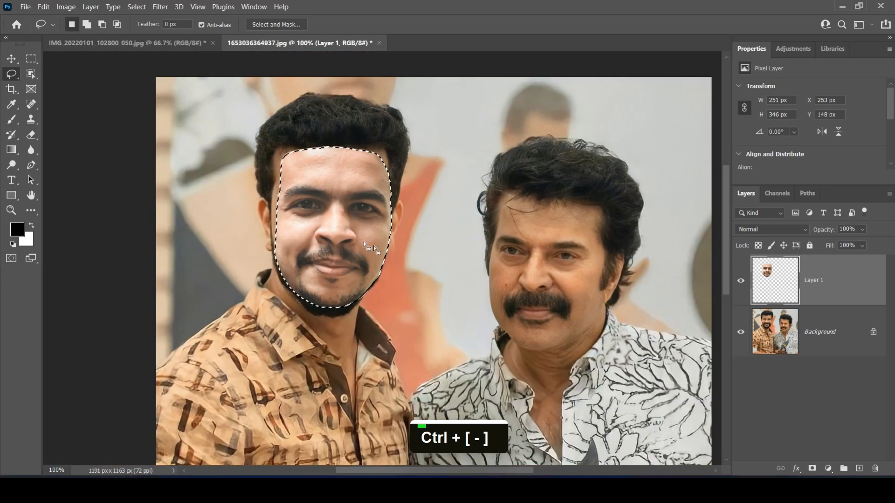
Contract the face selection by 10 pixels
left_click(136, 6)
left_click(182, 178)
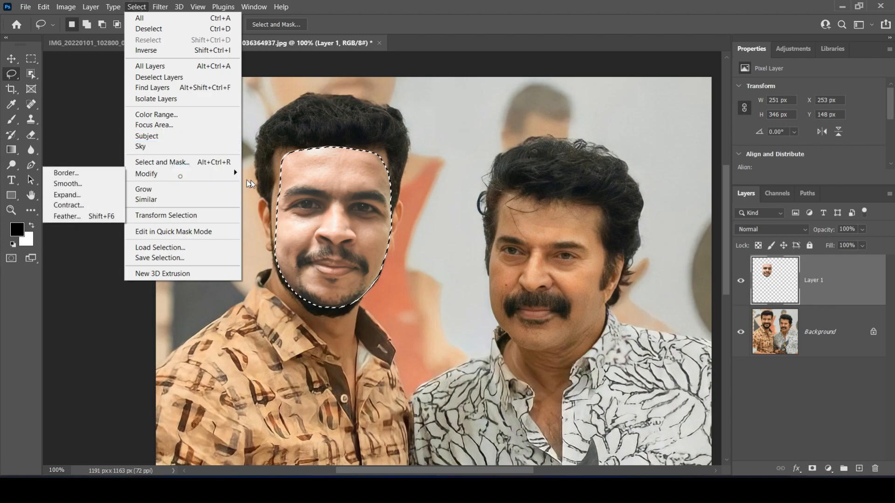
left_click(104, 205)
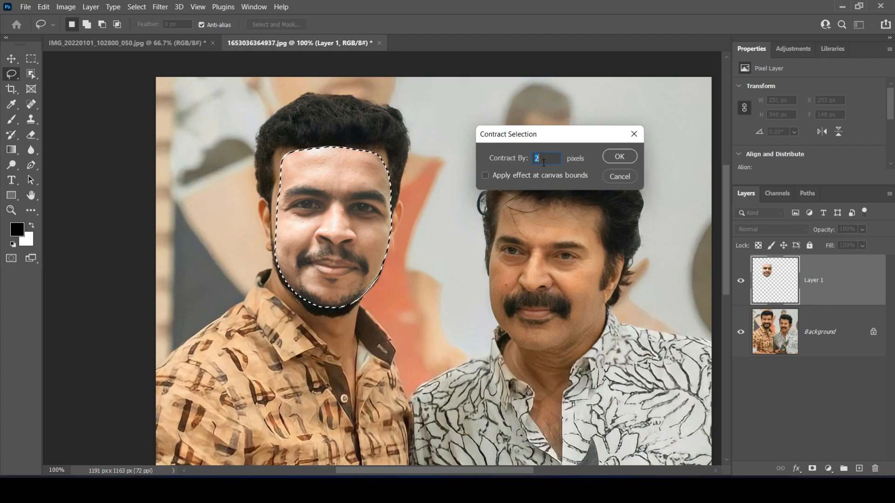
type("10")
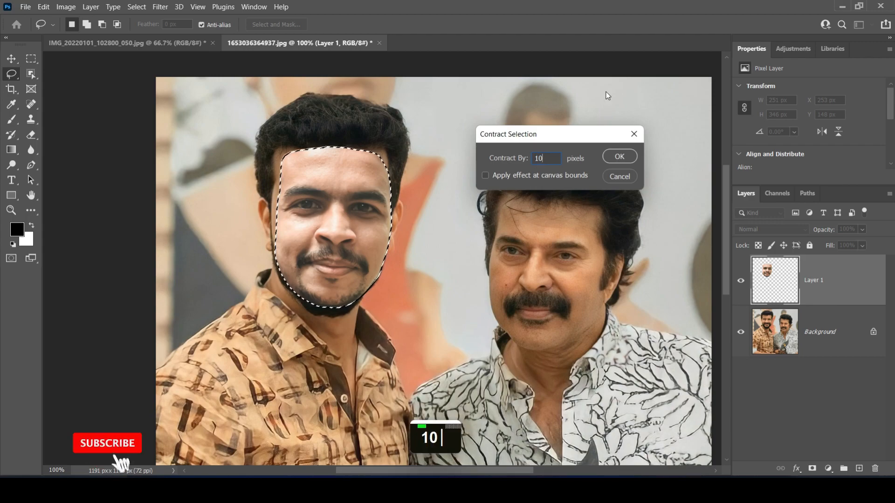
key("Return")
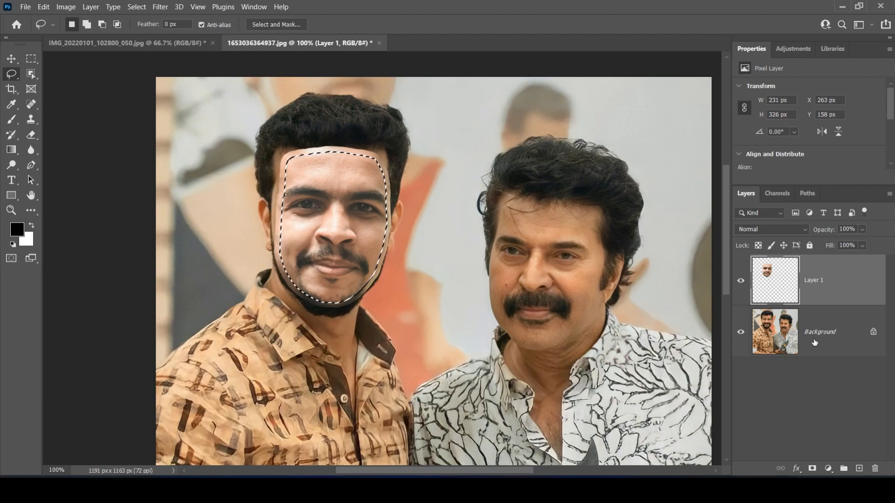
Convert the locked Background into a regular layer named Layer 0, keeping Normal mode and 100% opacity
left_click(837, 348)
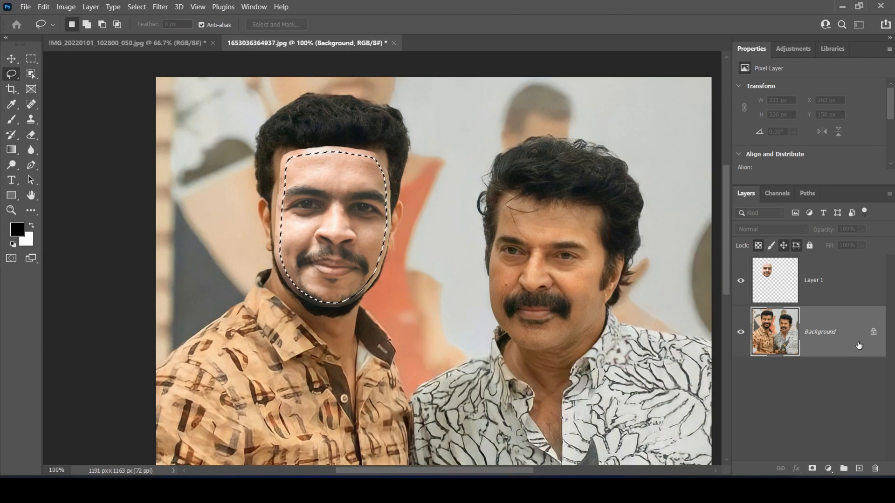
double_click(855, 346)
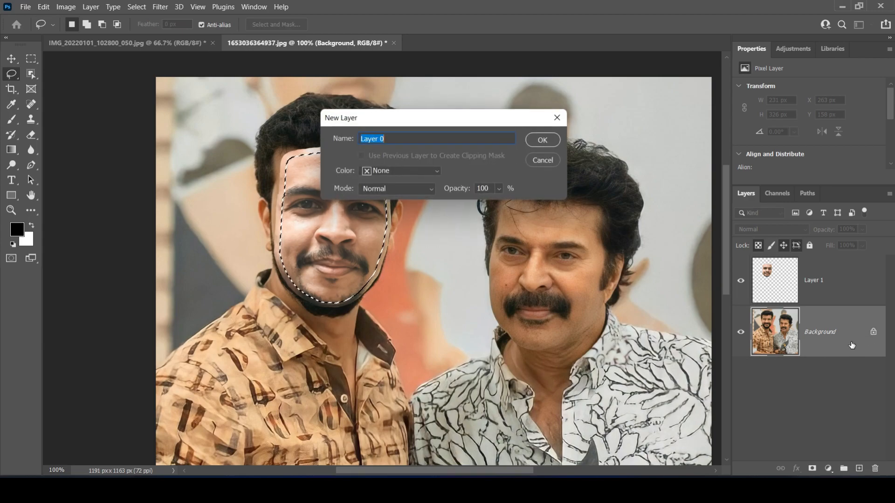
left_click(542, 140)
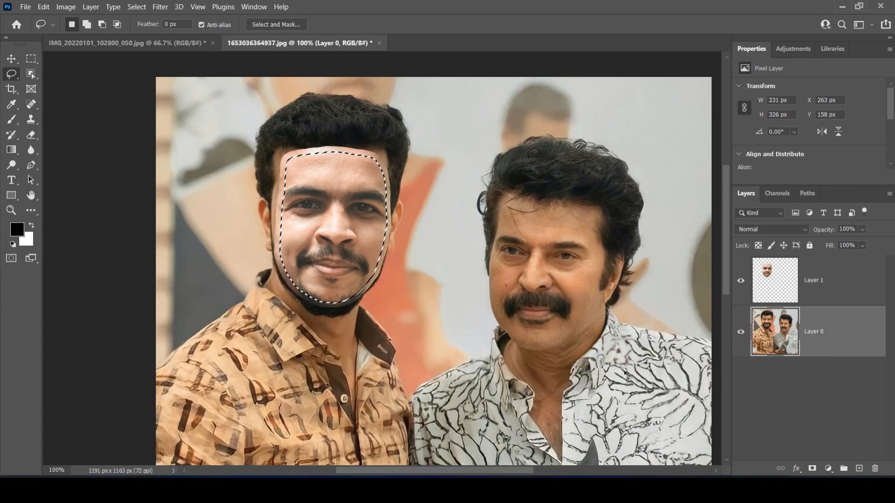
Delete the selected face area from Layer 0, checking the cutout with Layer 1 hidden, and clear the selection
left_click(771, 295)
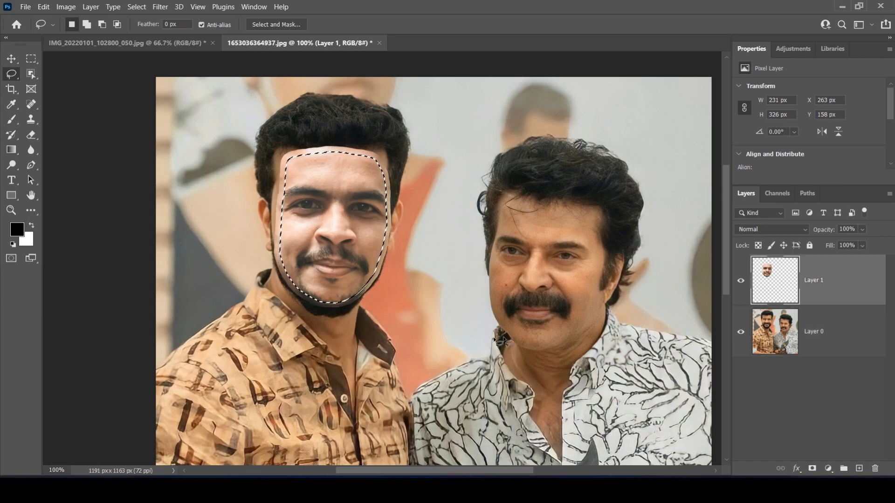
left_click(851, 328)
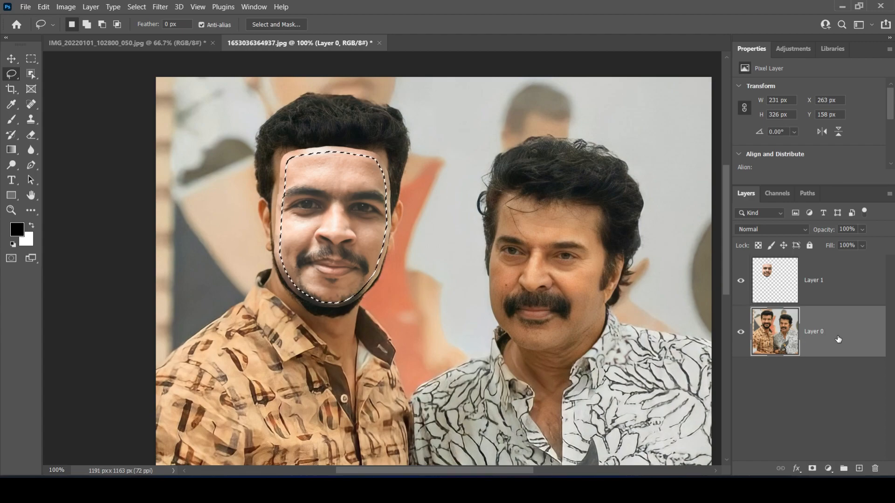
key("Delete")
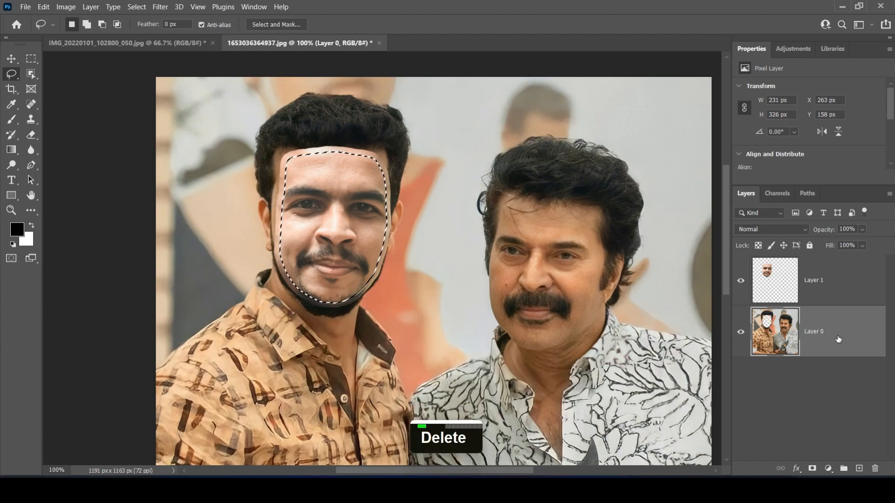
left_click(741, 281)
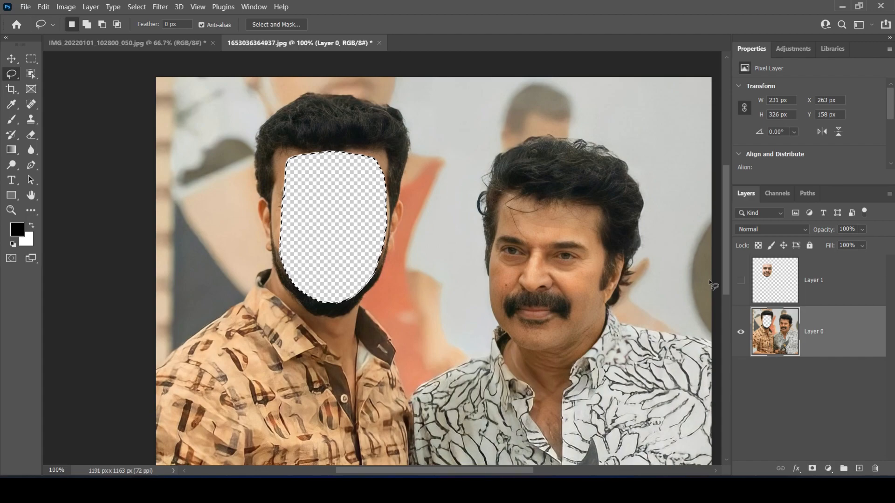
left_click(741, 281)
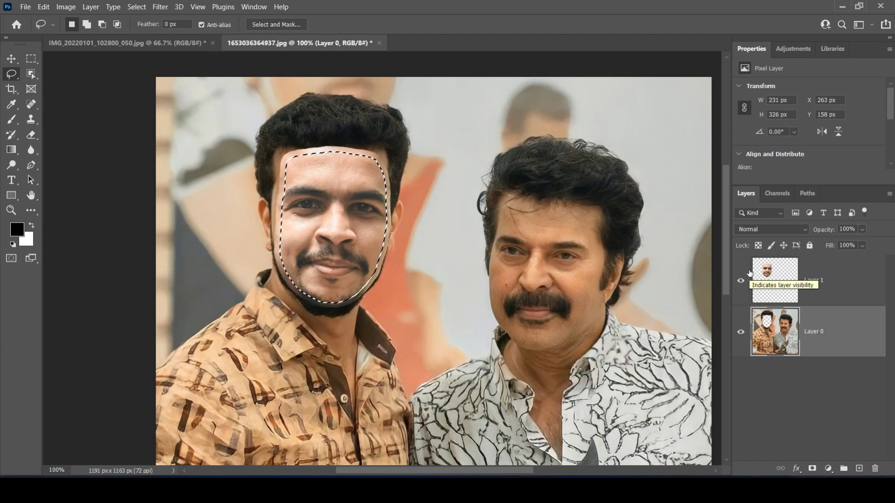
left_click(771, 296)
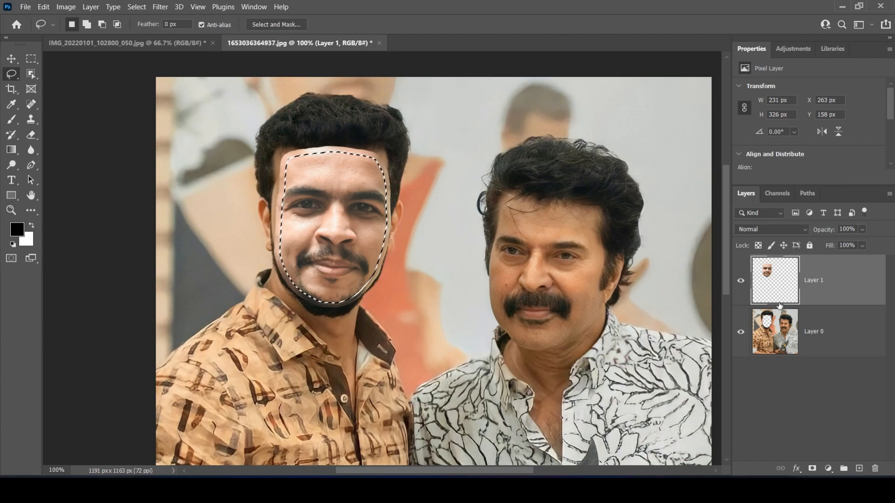
key("ctrl+d")
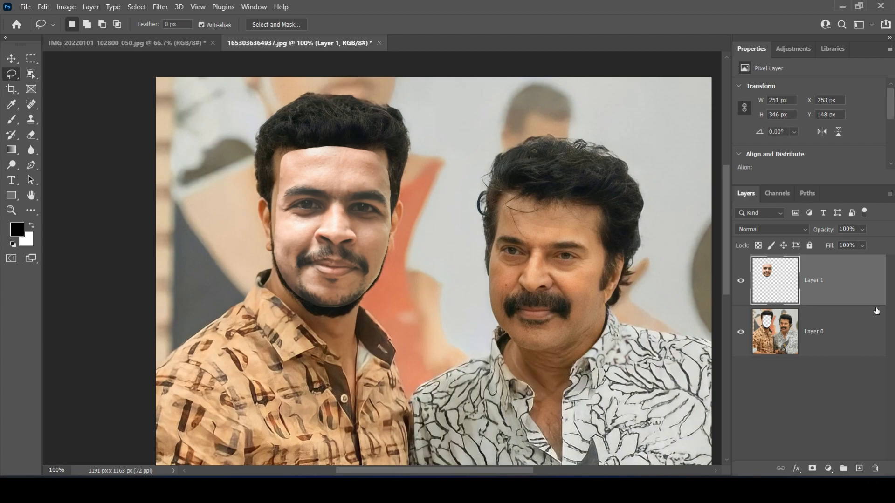
Auto-blend Layer 1 and Layer 0 with the Panorama method, Seamless Tones and Colors, and Content Aware Fill Transparent Areas
key("shift")
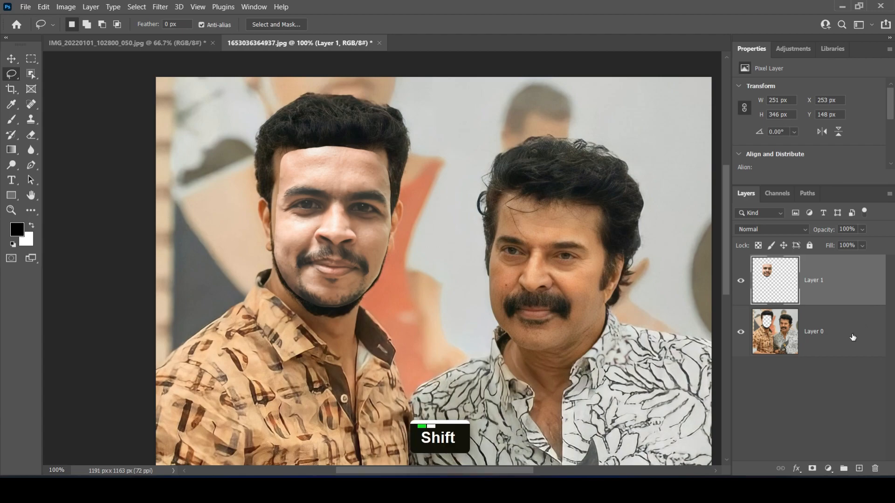
left_click(853, 337, "shift")
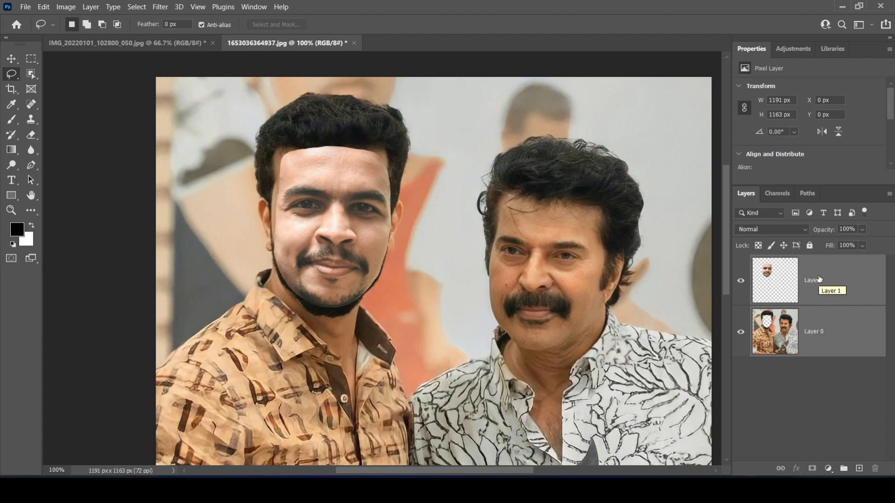
left_click(44, 7)
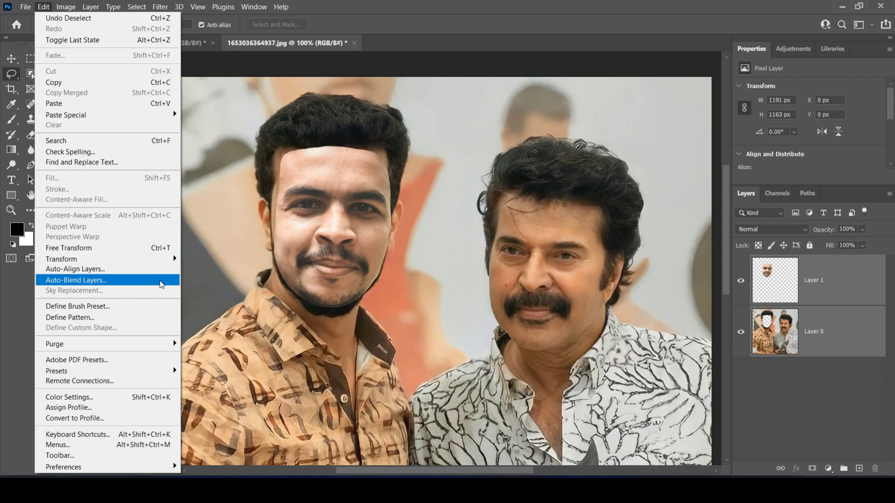
left_click(160, 286)
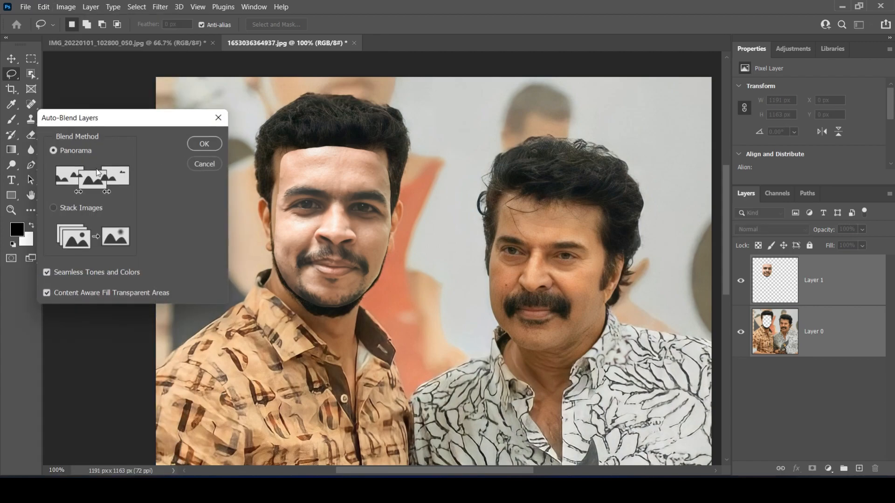
left_click(212, 145)
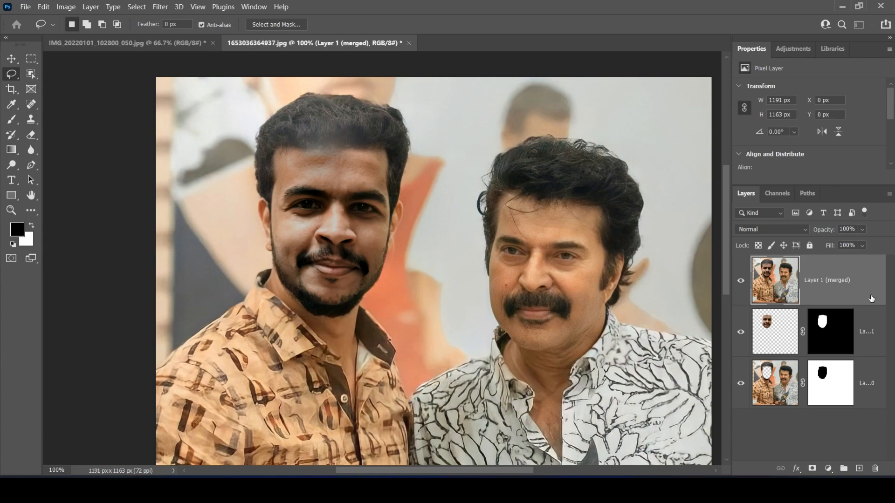
Duplicate the merged layer produced by the auto-blend
key("ctrl+minus")
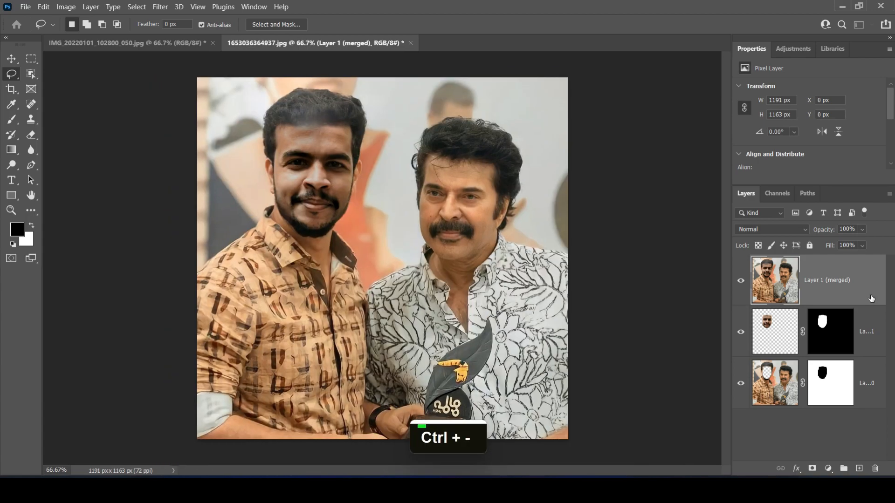
key("ctrl+equal")
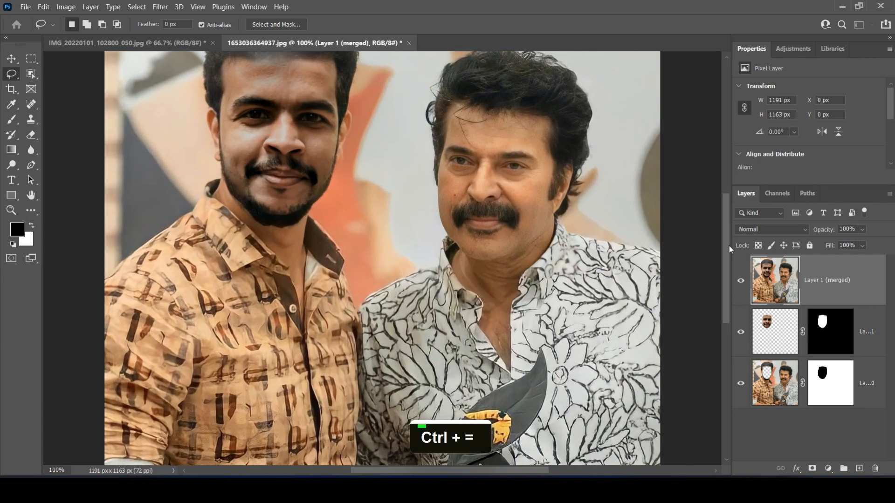
left_click_drag(729, 245, 743, 203)
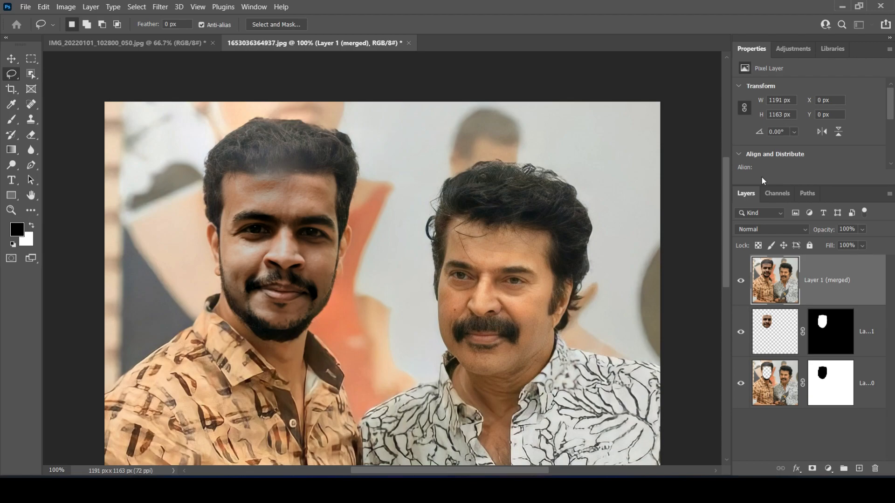
key("ctrl+minus")
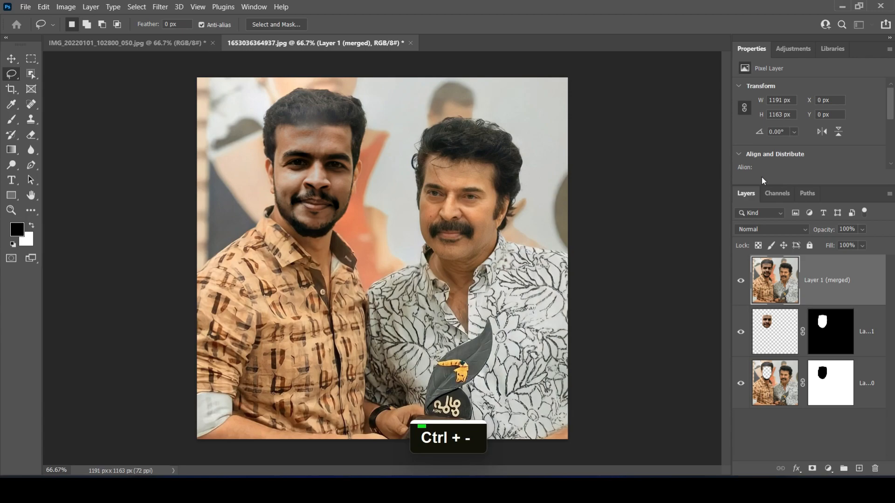
key("ctrl+equal")
left_click_drag(726, 254, 730, 215)
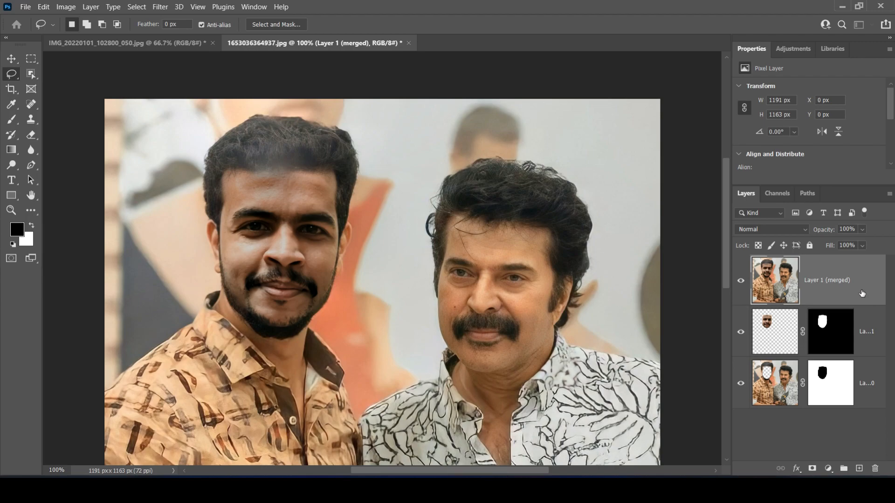
key("ctrl")
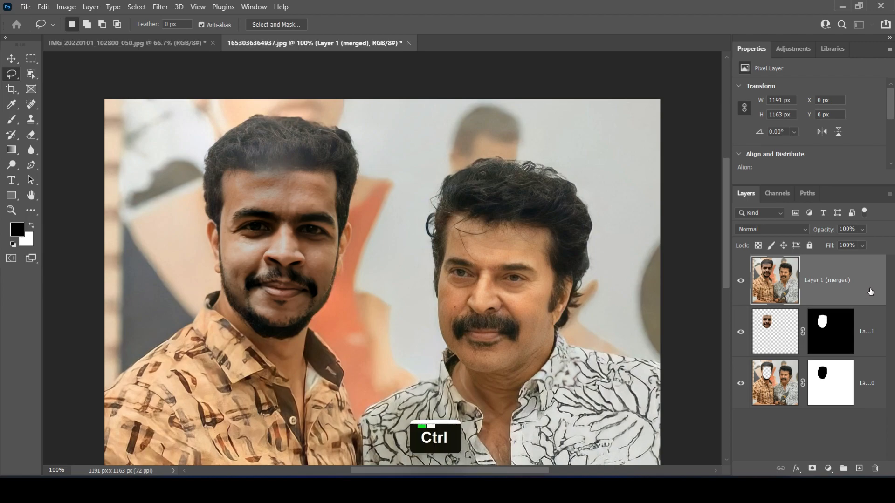
key("ctrl+j")
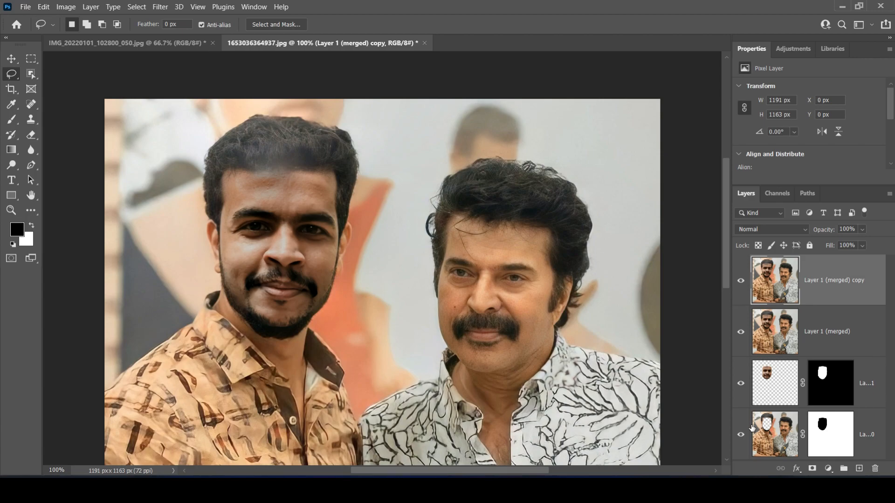
Pick the Dodge tool and compare the merged layer copy with the layer beneath by toggling the copy's visibility
left_click_drag(11, 164, 50, 164)
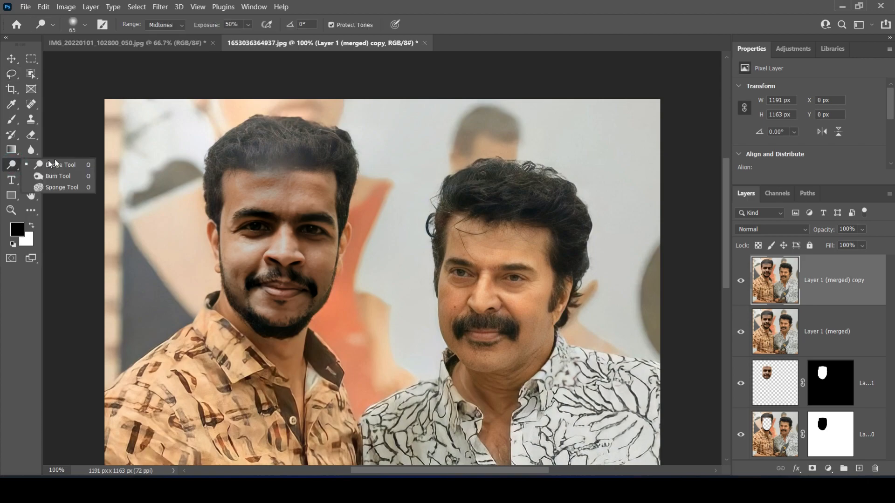
left_click(50, 164)
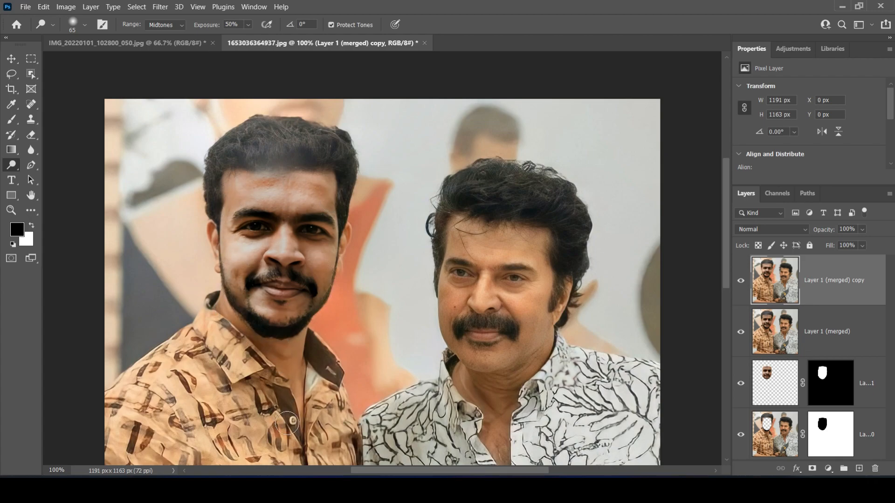
left_click(742, 281)
left_click(742, 281)
left_click(741, 280)
left_click(741, 281)
left_click(742, 282)
left_click(741, 281)
left_click(741, 281)
Darken the faded hair above the forehead of the man in the orange patterned shirt with the Burn tool
left_click(14, 165)
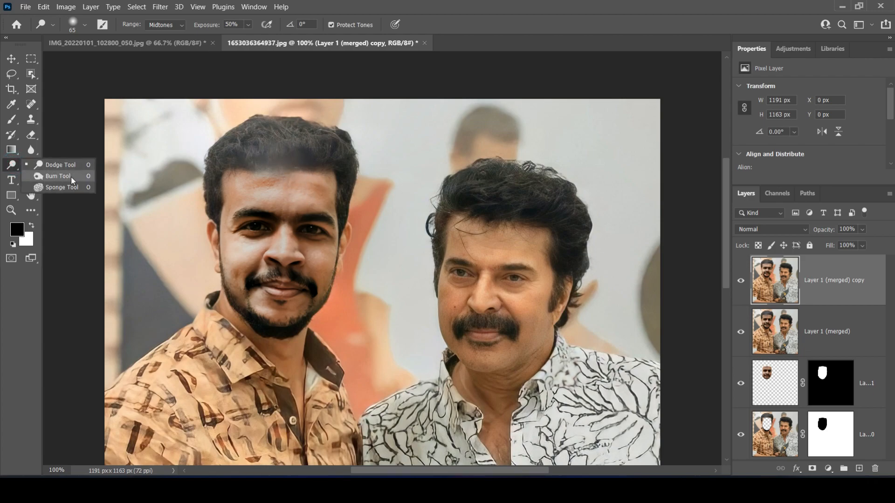
left_click(69, 177)
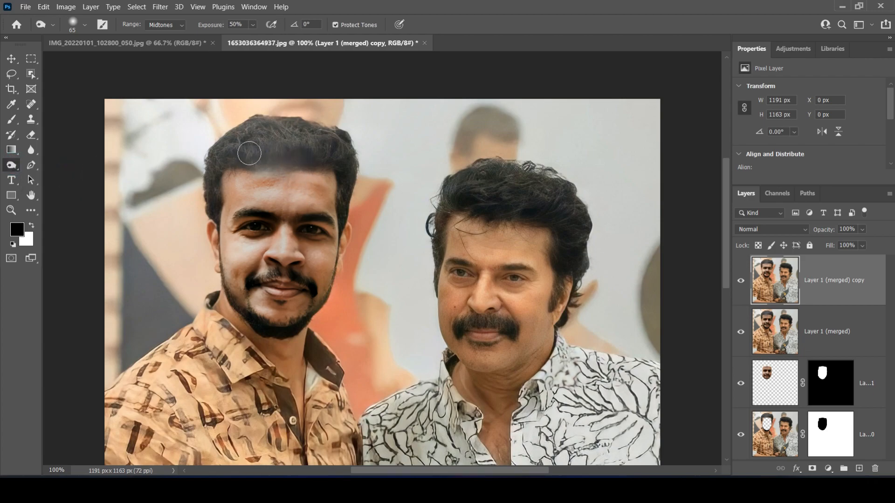
mouse_move(313, 160)
left_mouse_down()
mouse_move(247, 149)
mouse_move(320, 143)
mouse_move(231, 151)
mouse_move(312, 148)
mouse_move(250, 162)
mouse_move(318, 160)
mouse_move(237, 159)
mouse_move(337, 148)
mouse_move(279, 146)
mouse_move(254, 163)
mouse_move(331, 157)
mouse_move(246, 160)
mouse_move(329, 160)
mouse_move(251, 164)
mouse_move(320, 169)
mouse_move(255, 168)
mouse_move(329, 161)
mouse_move(246, 168)
mouse_move(292, 169)
mouse_move(340, 152)
mouse_move(237, 147)
mouse_move(298, 128)
mouse_move(221, 152)
mouse_move(345, 157)
mouse_move(243, 142)
mouse_move(209, 180)
mouse_move(214, 158)
mouse_move(335, 150)
mouse_move(346, 172)
left_mouse_up()
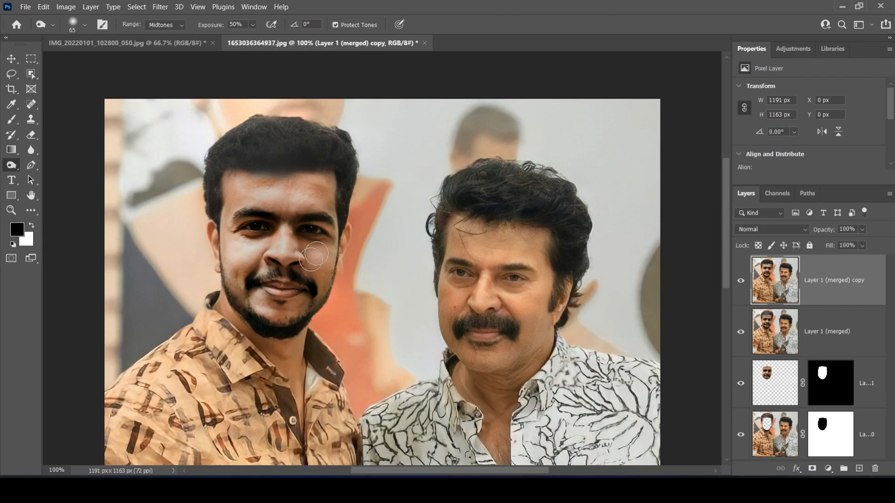
Smooth the cheek beside the mustache and the jawline skin with the Mixer Brush at 52% Wet
key("ctrl+equal")
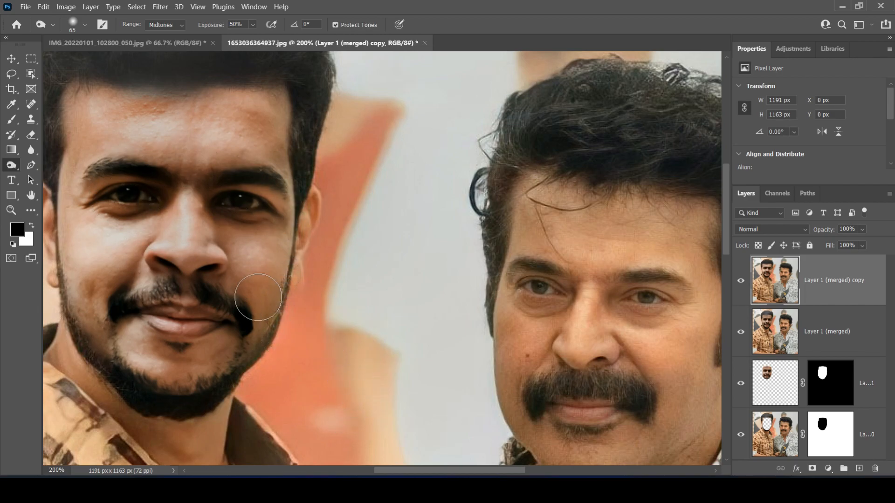
left_click(12, 120)
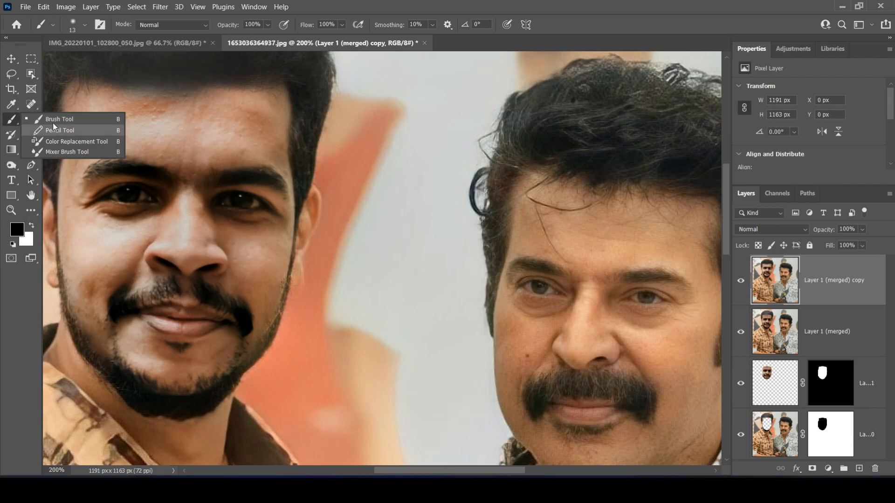
left_click(70, 152)
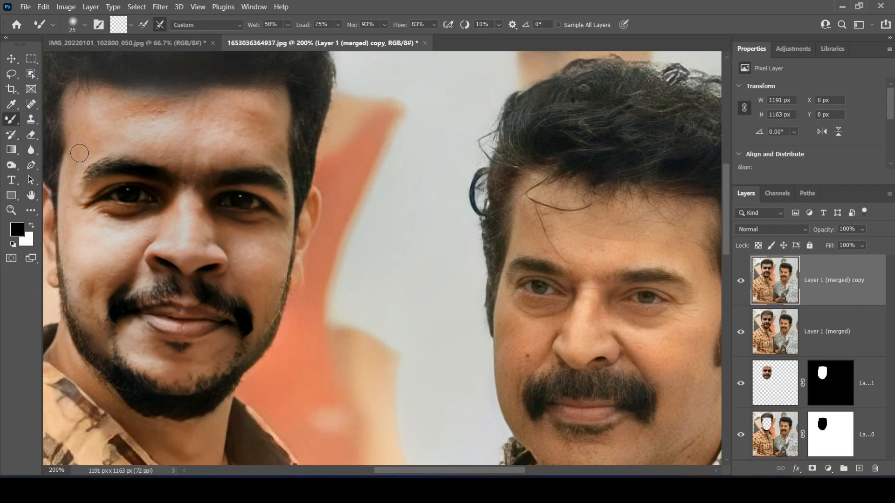
left_click(289, 25)
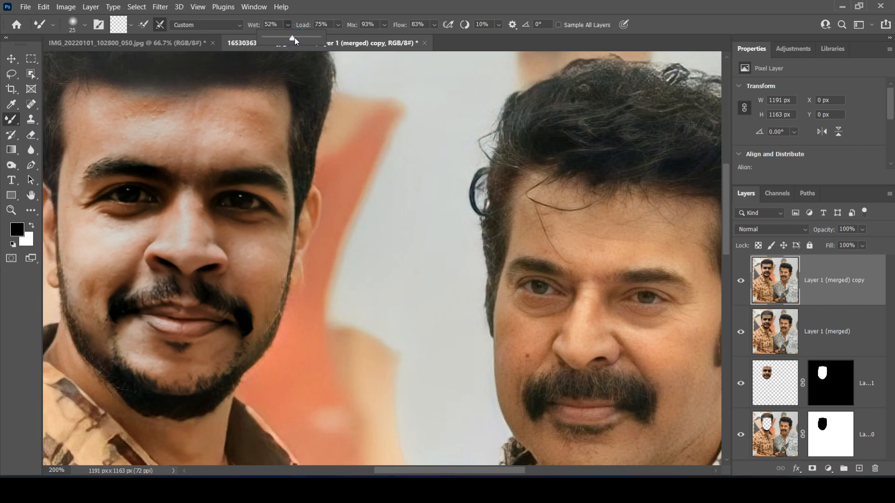
left_click(355, 27)
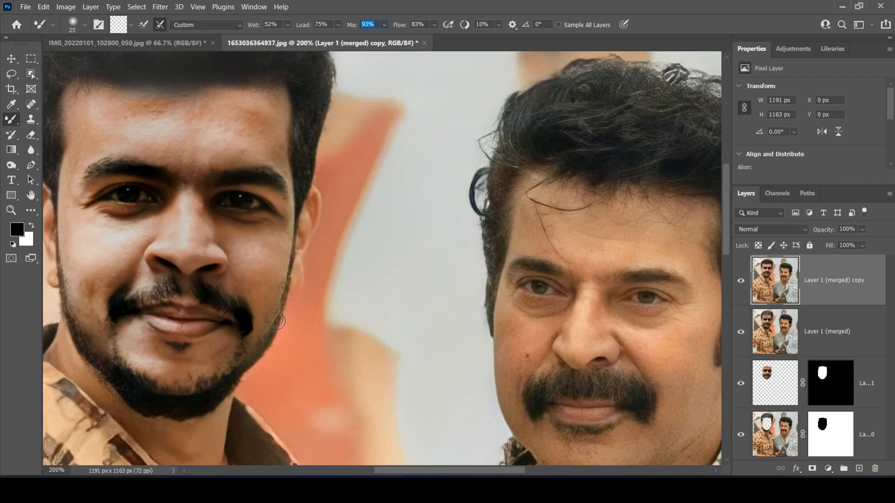
mouse_move(279, 307)
left_mouse_down()
mouse_move(264, 340)
mouse_move(284, 274)
mouse_move(271, 312)
left_mouse_up()
mouse_move(259, 355)
left_mouse_down()
mouse_move(194, 386)
mouse_move(155, 391)
mouse_move(100, 343)
mouse_move(119, 372)
left_mouse_up()
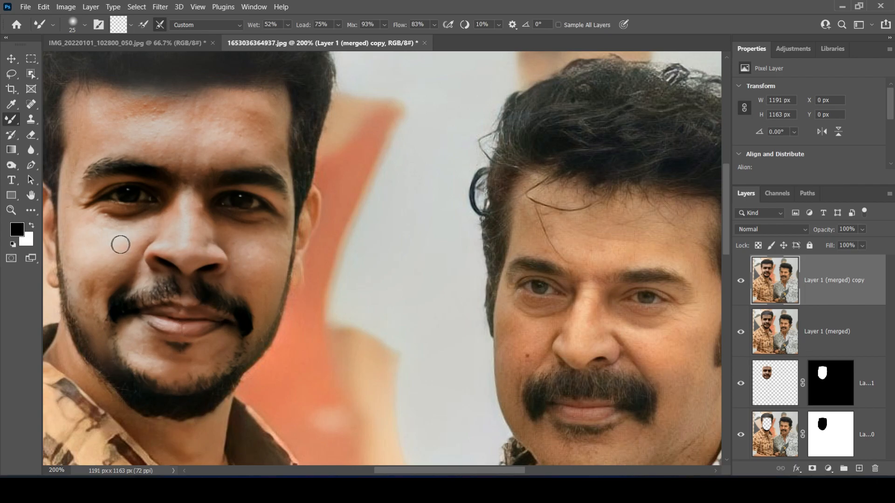
Enlarge the Mixer Brush to 35 and smooth the skin on the cheeks, forehead and around the chin beard
key("bracketright")
key("bracketright")
mouse_move(127, 234)
left_mouse_down()
mouse_move(85, 231)
mouse_move(146, 222)
mouse_move(101, 267)
mouse_move(124, 254)
mouse_move(84, 320)
mouse_move(84, 256)
mouse_move(86, 315)
mouse_move(71, 242)
left_mouse_up()
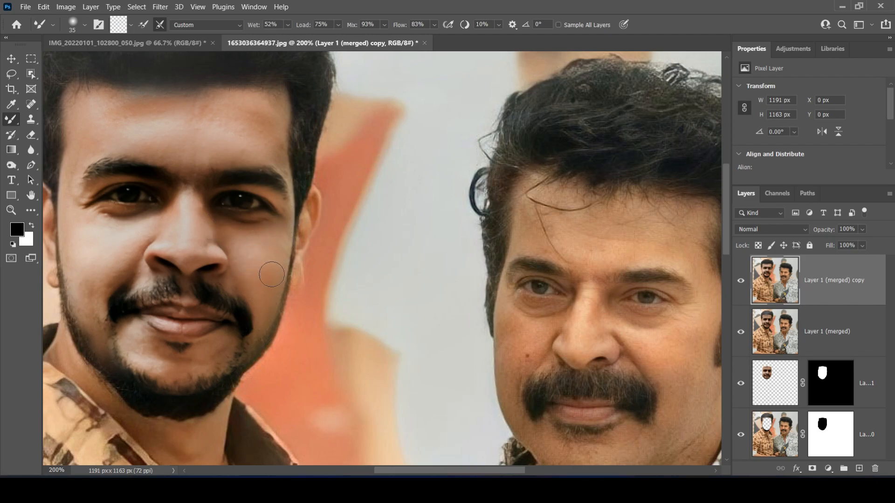
mouse_move(163, 372)
left_mouse_down()
mouse_move(134, 389)
mouse_move(208, 391)
mouse_move(133, 389)
left_mouse_up()
left_click_drag(117, 360, 126, 367)
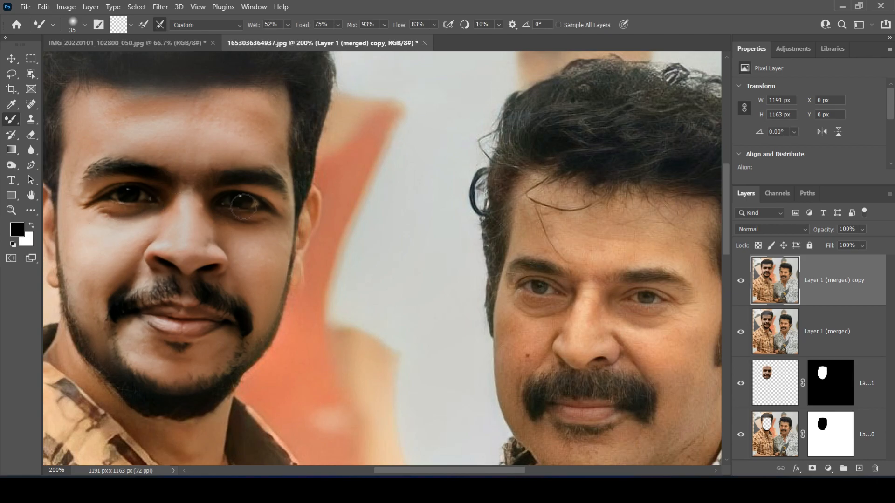
Add a Brightness/Contrast adjustment layer above the merged copy with brightness -11 and contrast 27
key("ctrl+minus")
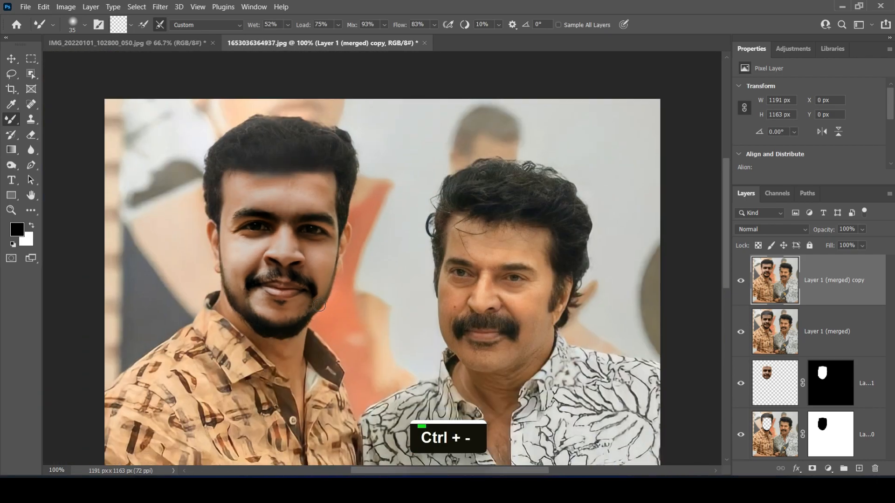
scroll(725, 256, "down", 3)
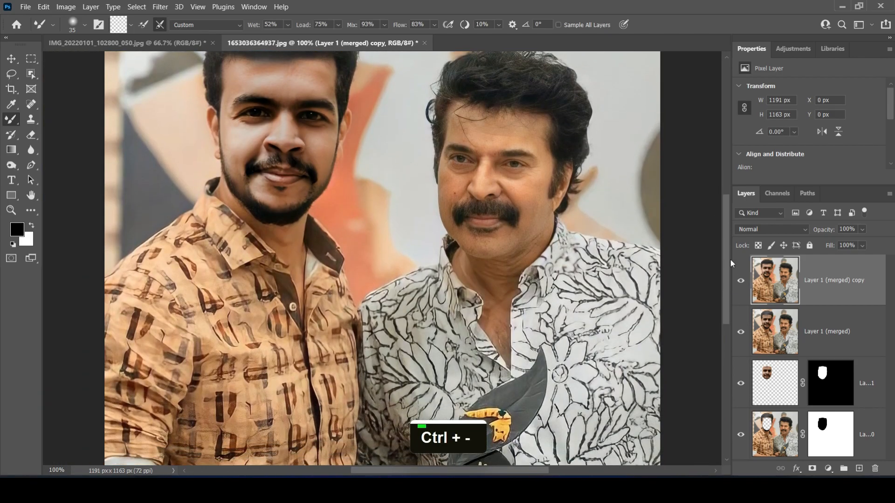
key("ctrl+minus")
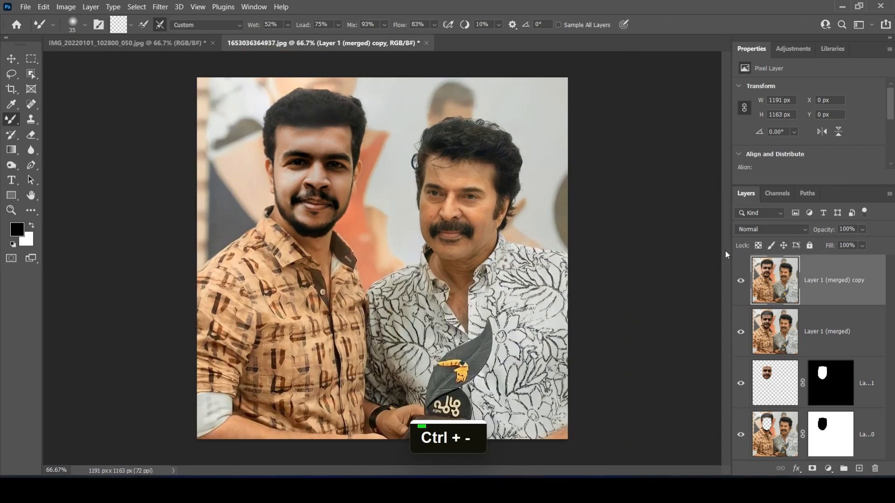
key("ctrl+equal")
scroll(727, 259, "up", 2)
key("ctrl+minus")
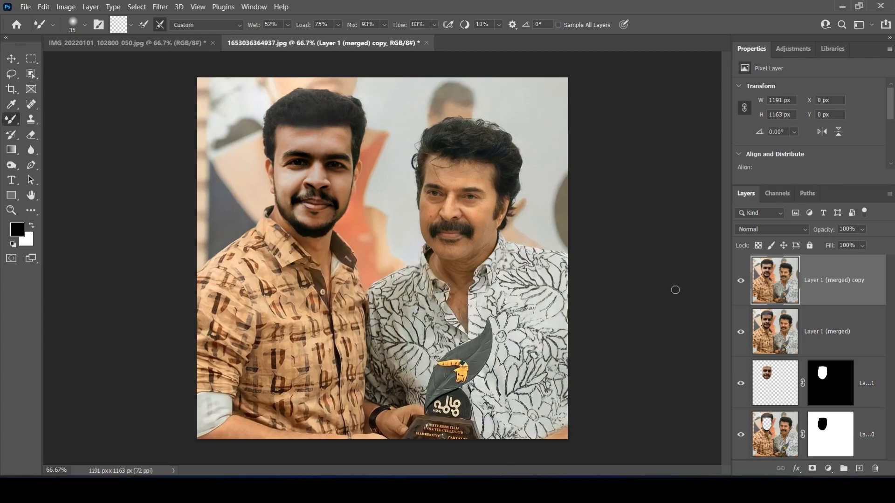
left_click(253, 7)
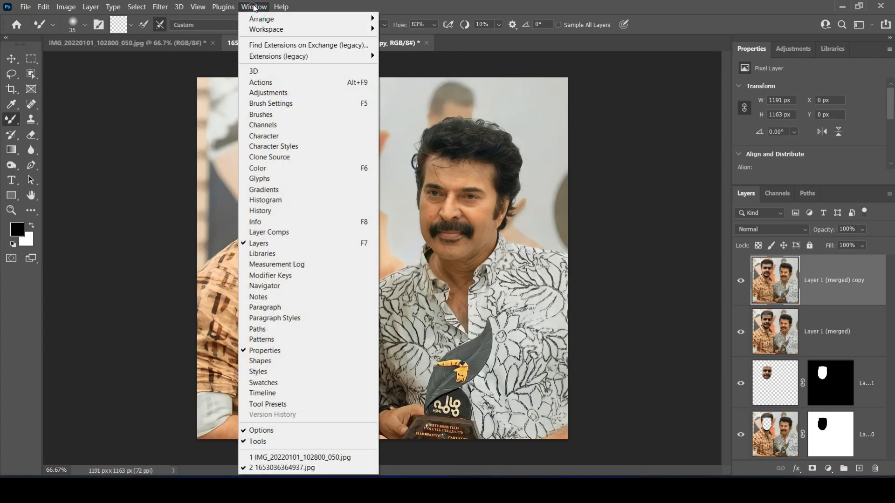
left_click(291, 92)
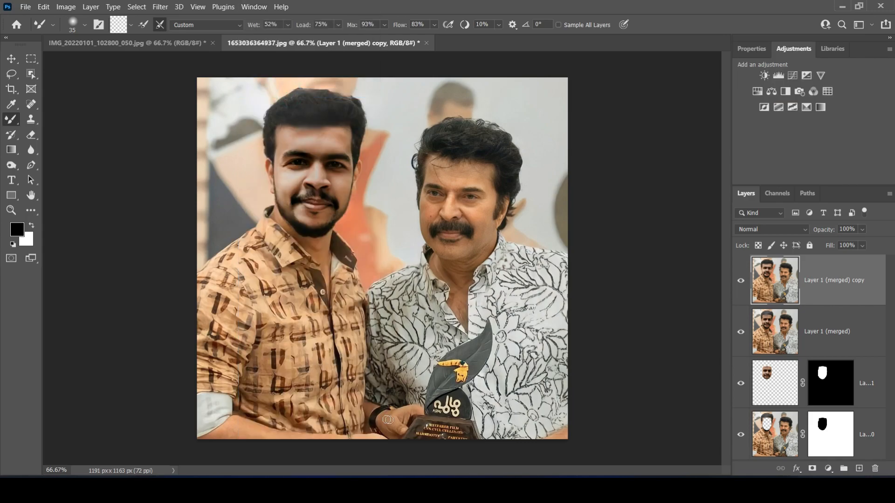
left_click(764, 76)
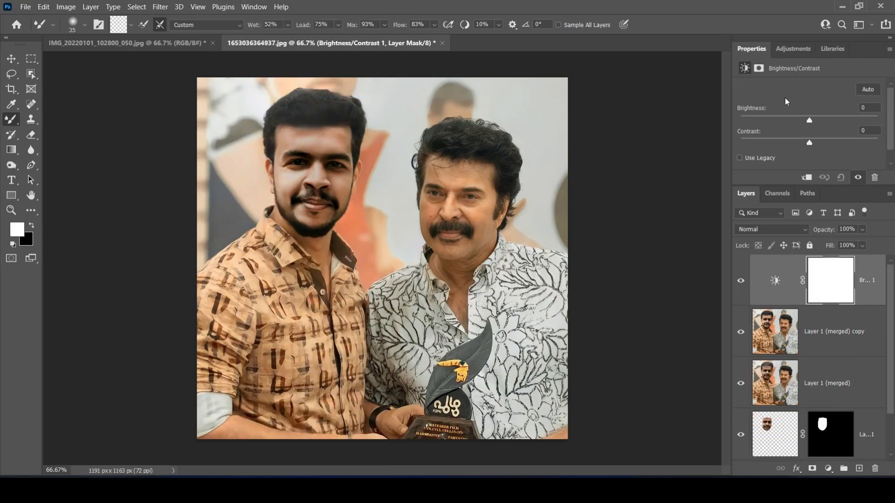
left_click_drag(809, 121, 811, 147)
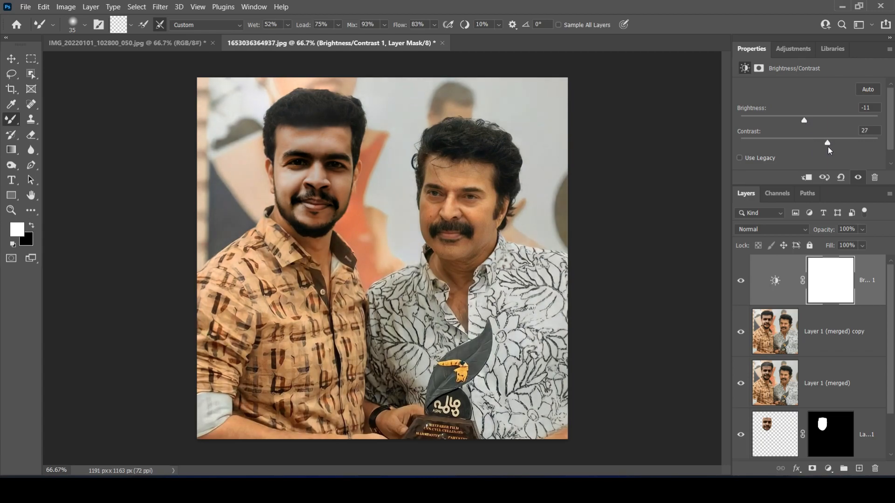
Add a Hue/Saturation adjustment layer above the Brightness/Contrast layer and fine-tune its color settings slightly
left_click(793, 52)
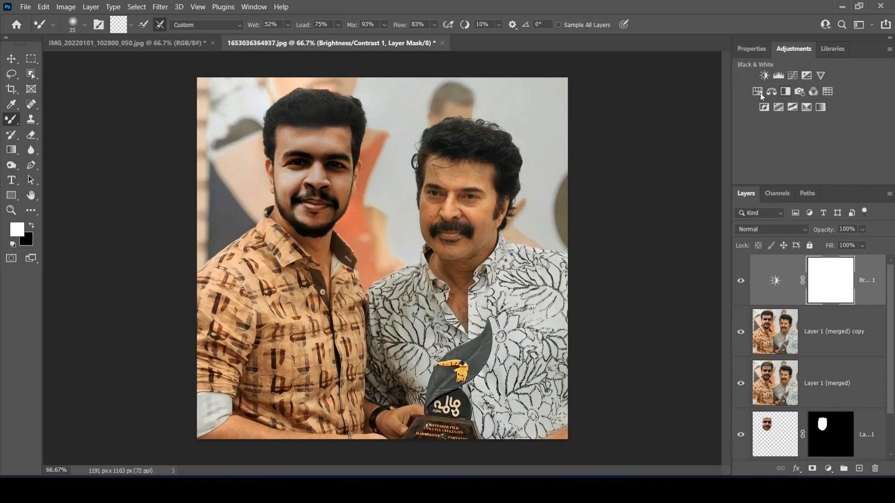
left_click(758, 92)
mouse_move(808, 132)
left_mouse_down()
mouse_move(823, 133)
mouse_move(801, 136)
mouse_move(810, 137)
left_mouse_up()
Add a Color Balance adjustment layer with midtones Cyan-Red +3, Magenta-Green -2 and Yellow-Blue +4
left_click(801, 52)
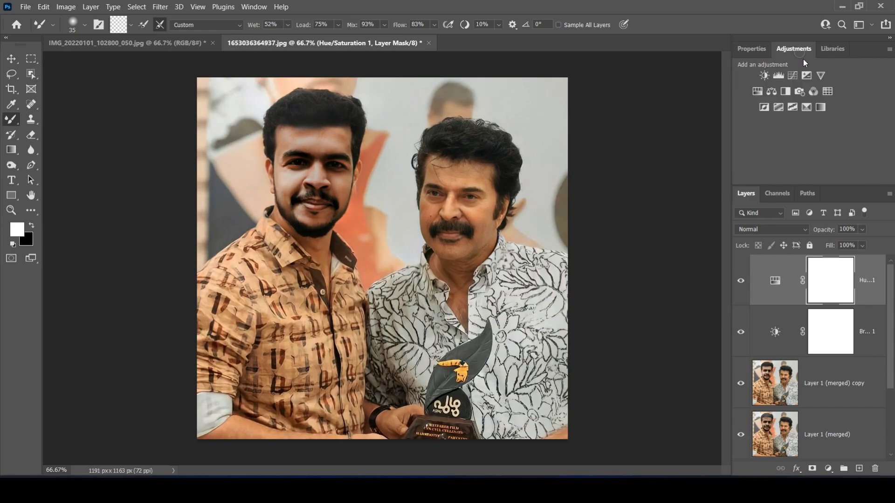
left_click(774, 93)
left_click_drag(793, 114, 796, 154)
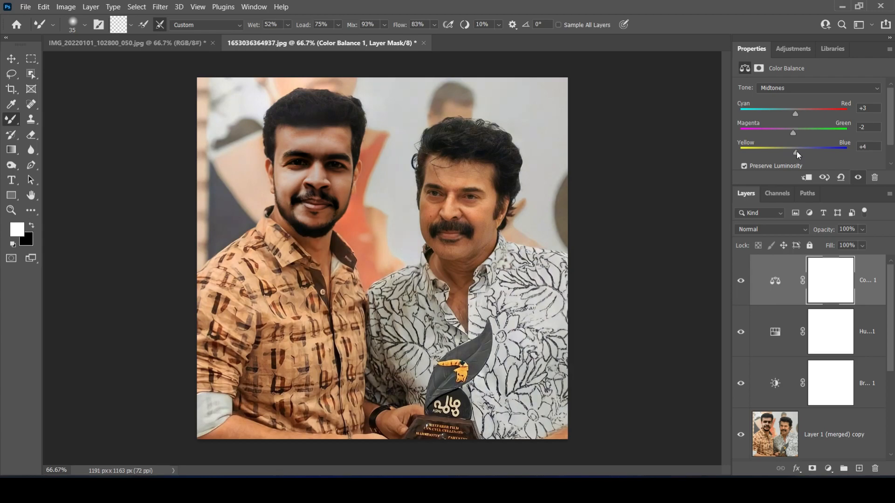
left_click(783, 54)
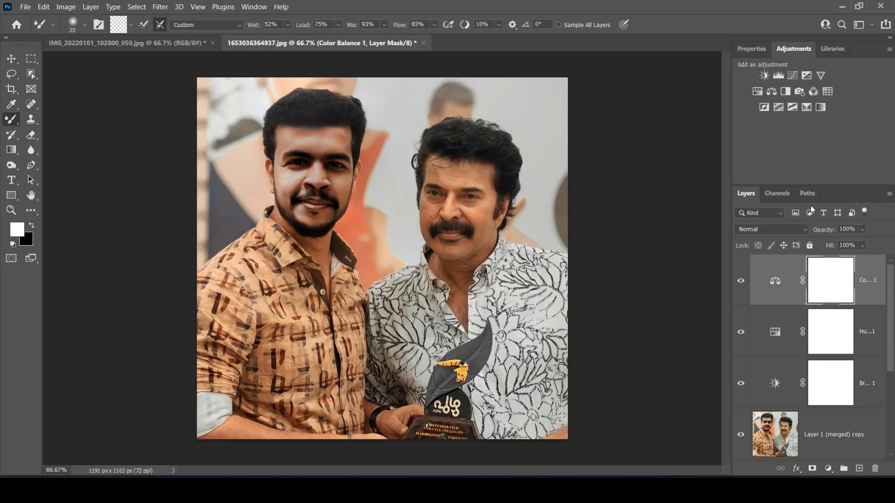
left_click(161, 7)
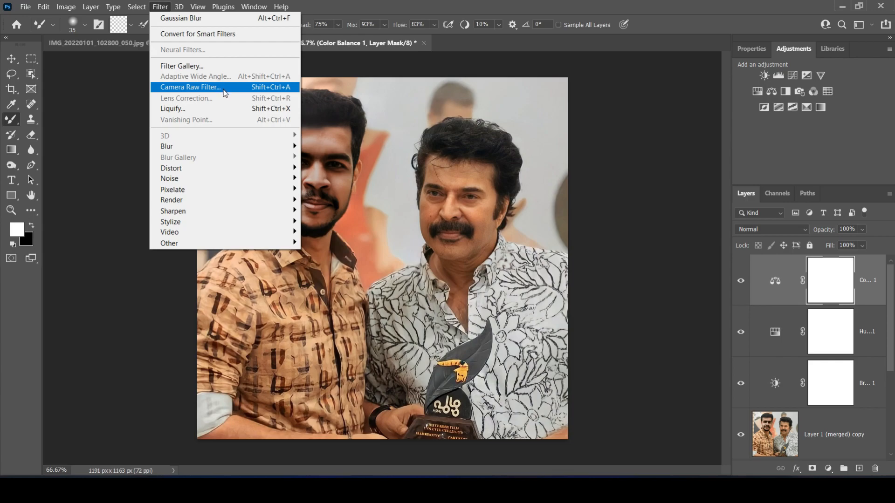
left_click(225, 88)
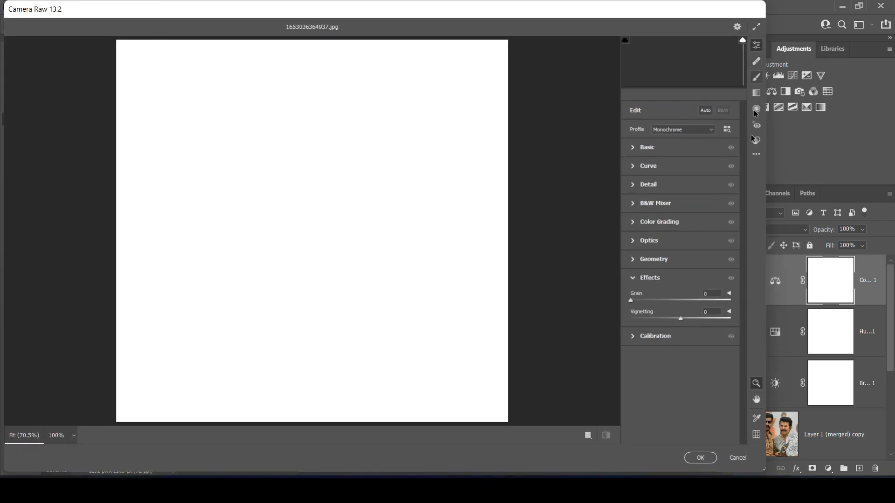
left_click(743, 459)
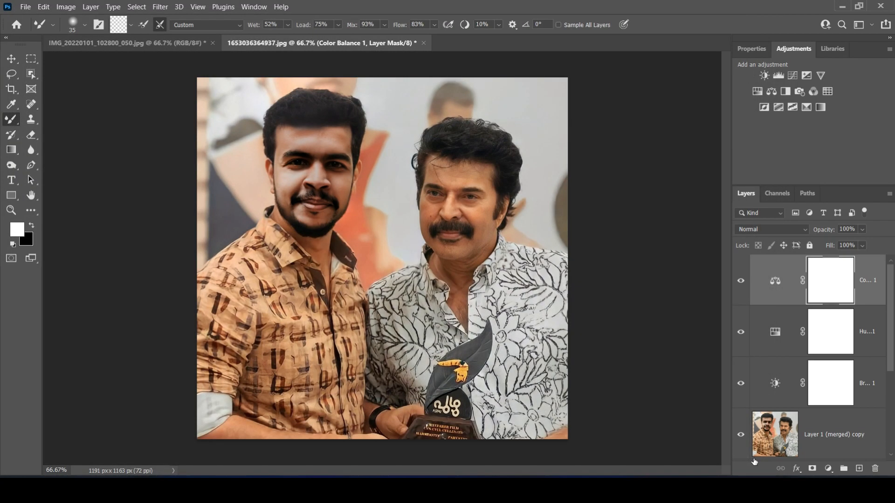
Open Layer 1 (merged) copy in the Camera Raw Filter and show the Basic adjustments
left_click(831, 433)
scroll(834, 410, "down", 4)
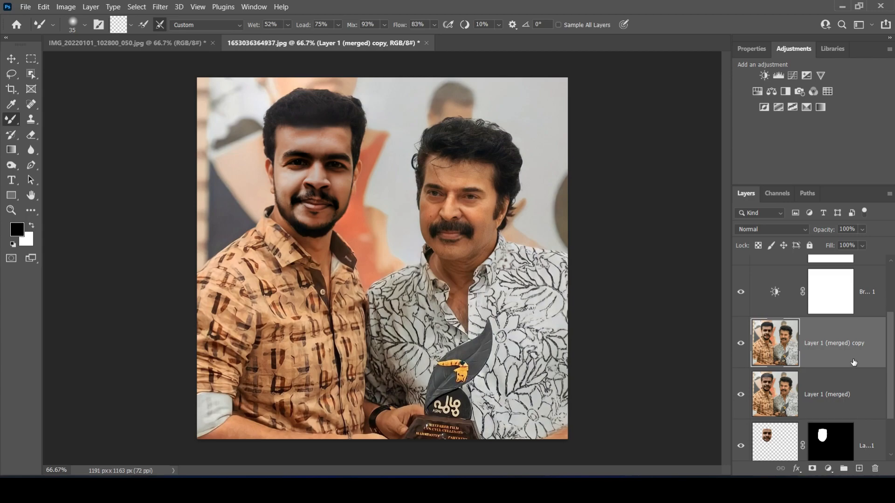
left_click(161, 6)
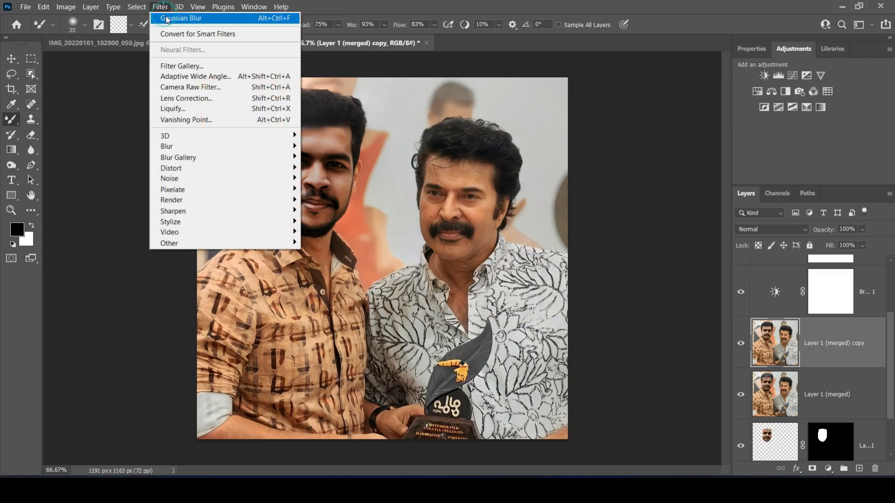
left_click(199, 86)
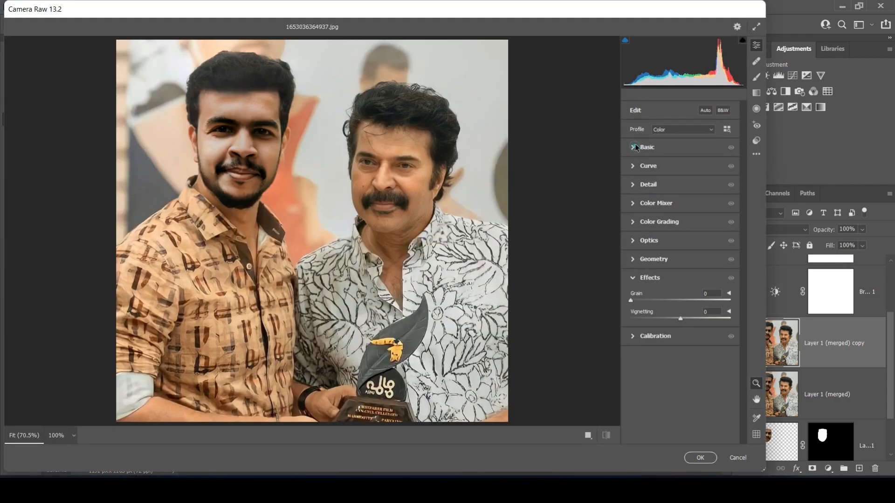
left_click(634, 149)
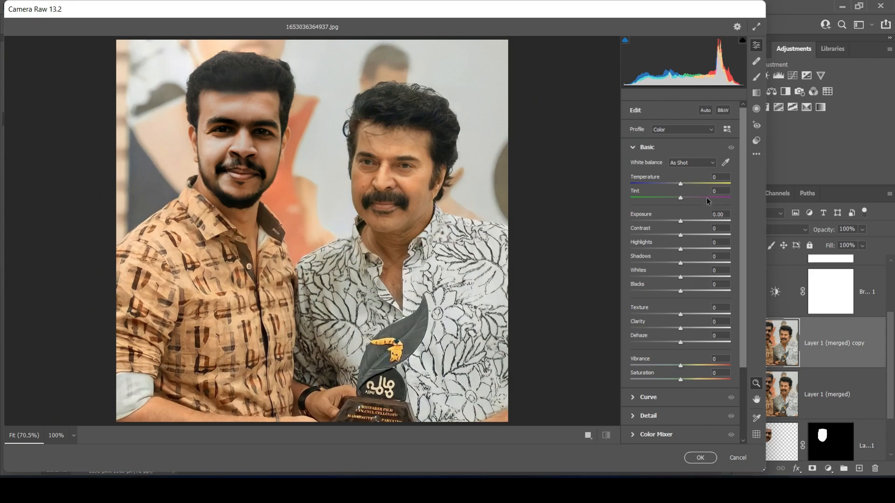
Set Temperature -6, Tint -3, Exposure -0.30, Contrast +7, Highlights +15, Shadows +4, Whites +8, Blacks -13, Texture -9 and Clarity +6
left_click_drag(681, 185, 657, 264)
left_click(682, 199)
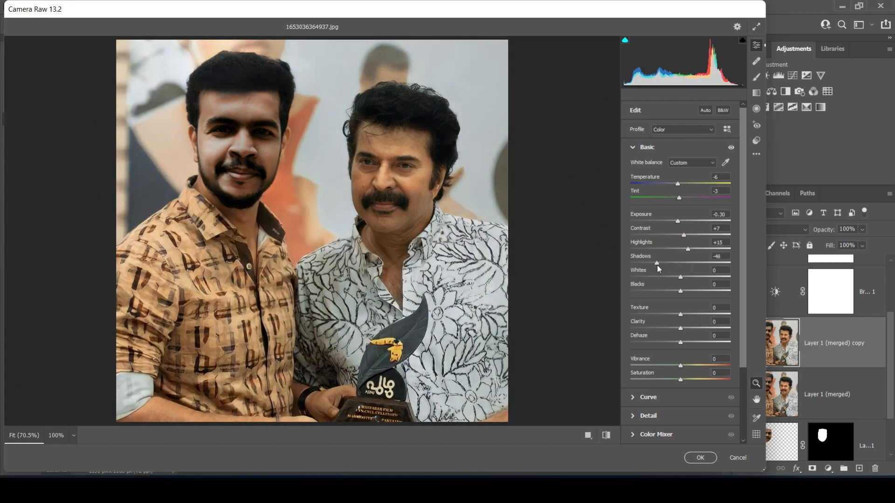
left_click_drag(683, 266, 685, 339)
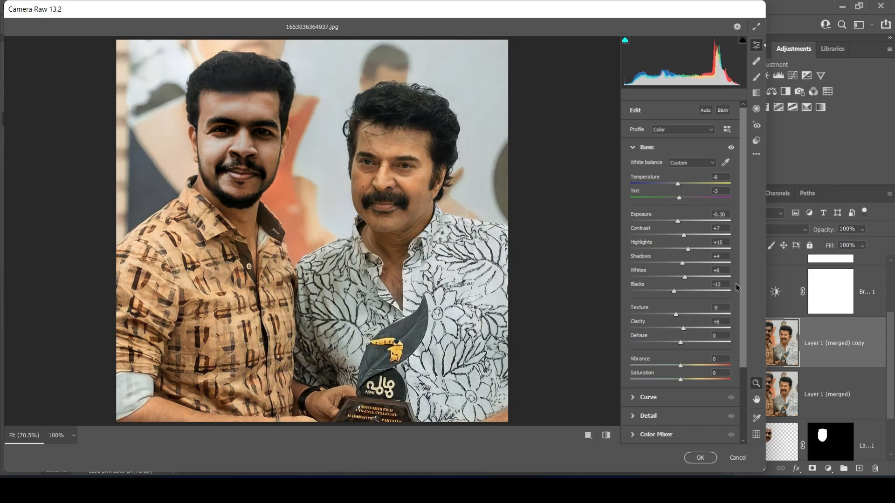
Apply slight sharpening, noise reduction and color noise reduction in the Camera Raw Detail adjustments
scroll(736, 308, "down", 3)
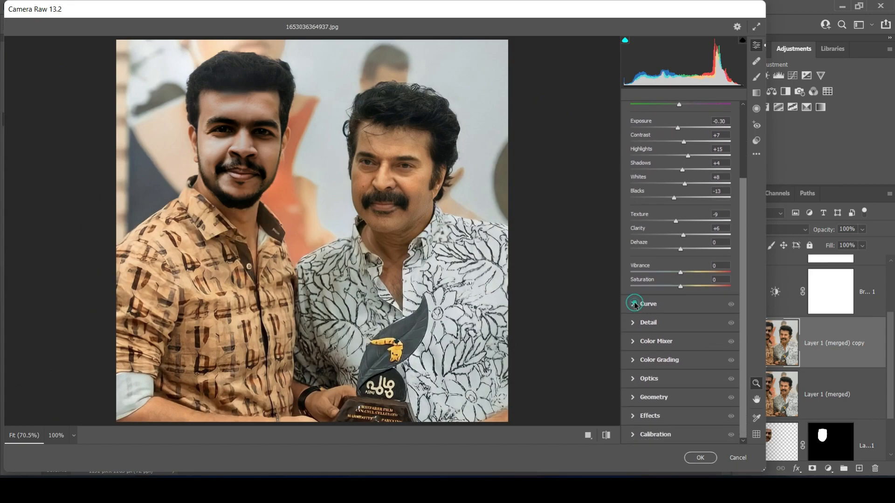
left_click(634, 304)
scroll(742, 308, "down", 1)
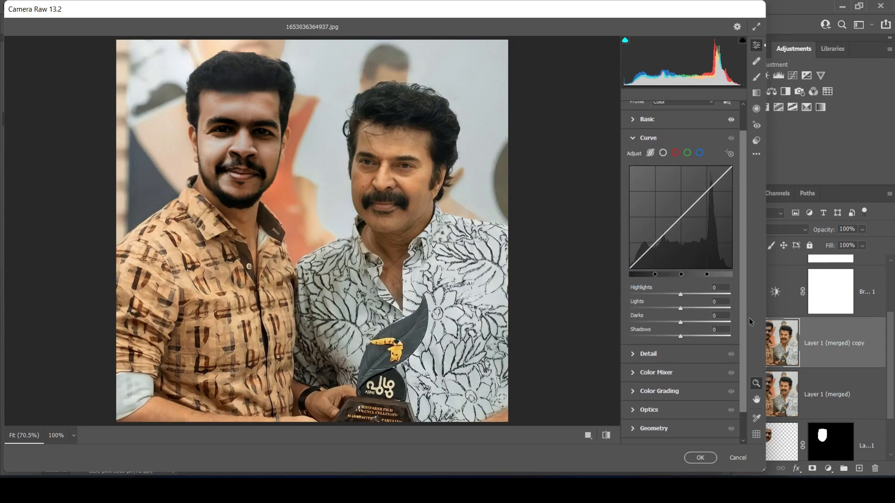
scroll(676, 340, "down", 1)
left_click(636, 324)
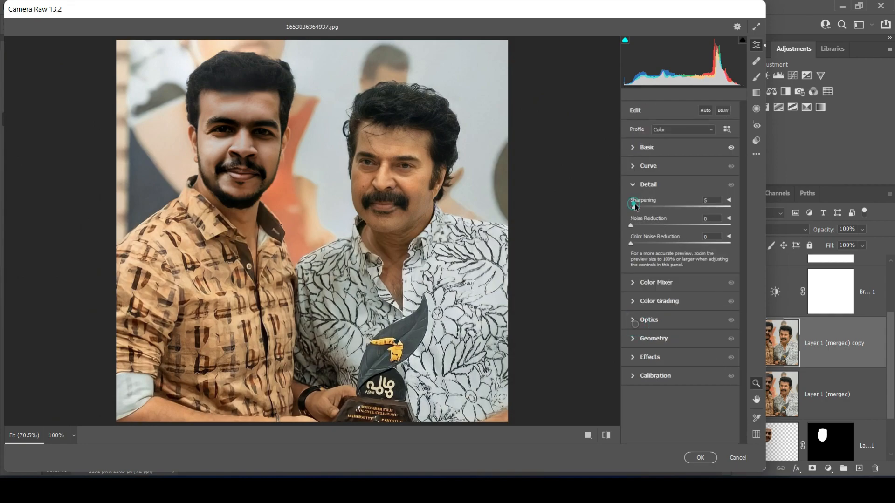
left_click_drag(682, 208, 634, 231)
left_click(645, 243)
Darken the photo's edges with a negative vignette and apply the Camera Raw Filter to the layer
left_click(633, 356)
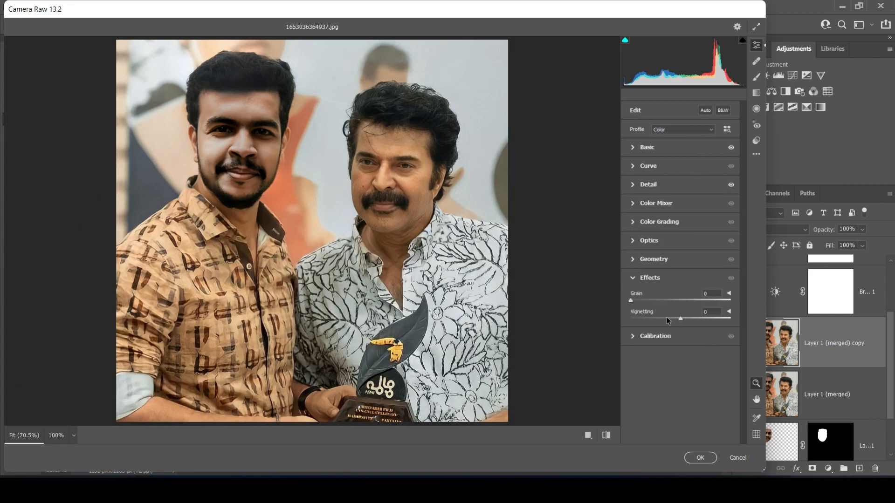
left_click_drag(680, 319, 649, 311)
left_click(694, 458)
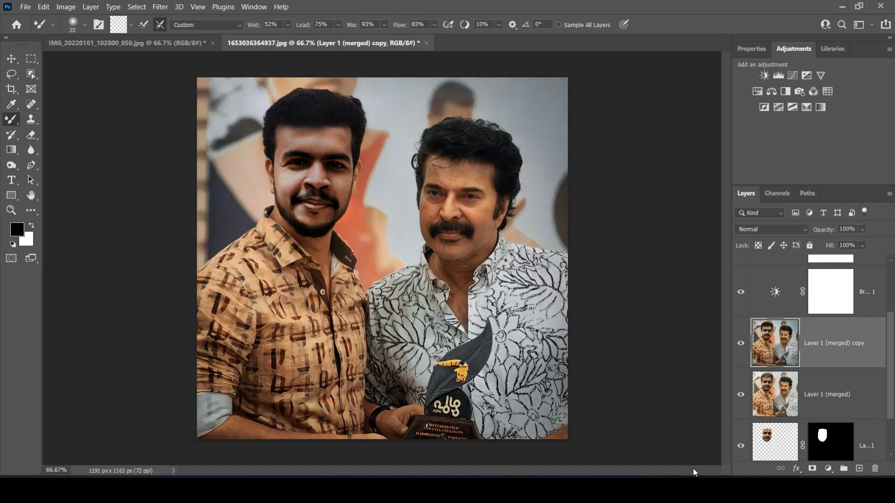
Toggle the visibility of Layer 1 (merged) copy off and on to compare the photo before and after the Camera Raw grading
left_click(740, 345)
left_click(740, 347)
left_click(740, 349)
left_click(740, 351)
left_click(740, 349)
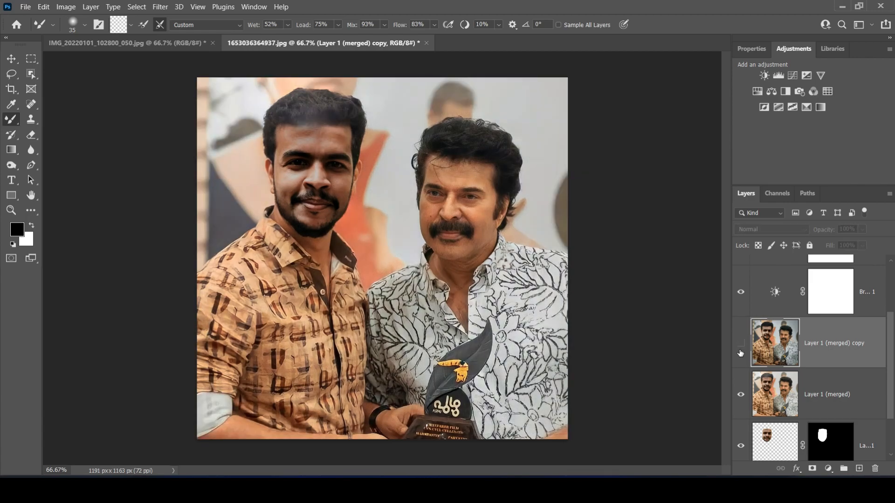
left_click(741, 352)
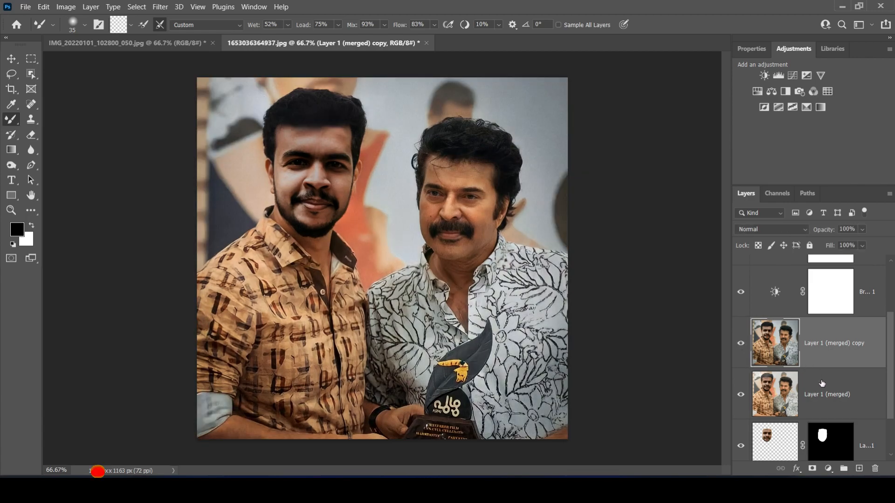
Merge all layers from Color Balance 1 down to Layer 1 (merged) into one layer and toggle its visibility to compare
scroll(872, 280, "up", 2)
left_click(872, 277)
scroll(888, 308, "down", 1)
scroll(890, 315, "up", 1)
scroll(888, 317, "down", 3)
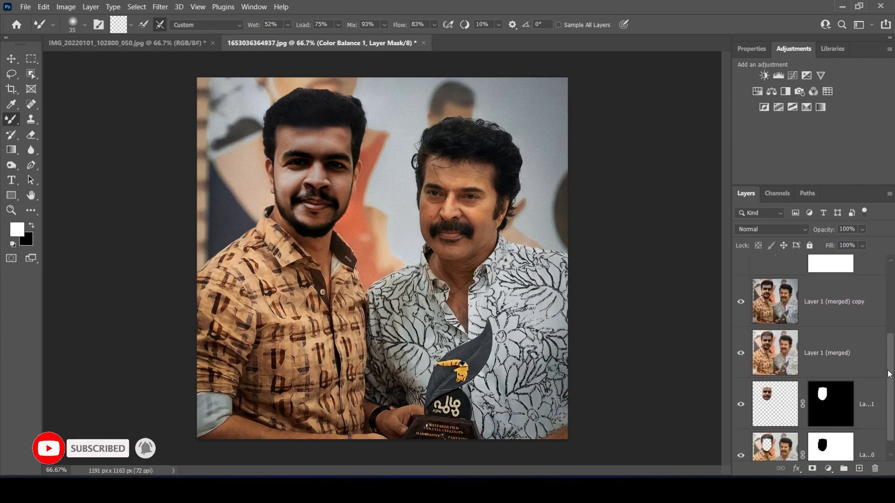
left_click(867, 355, "shift")
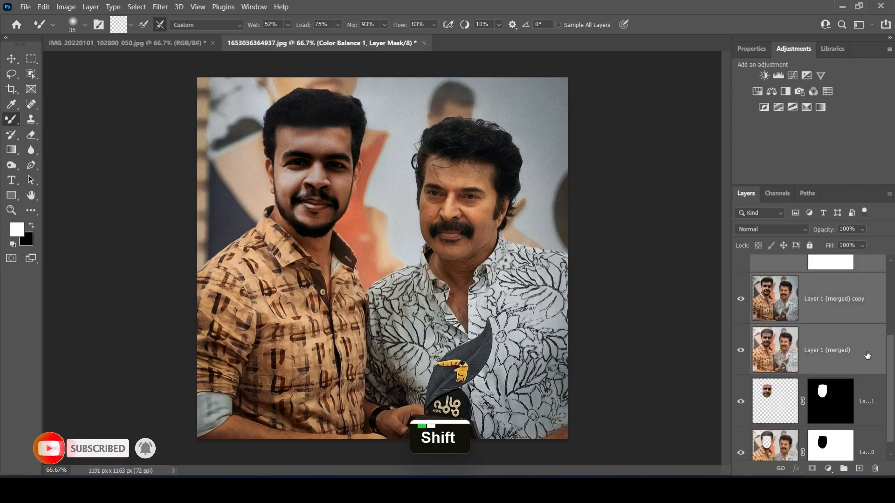
key("ctrl+e")
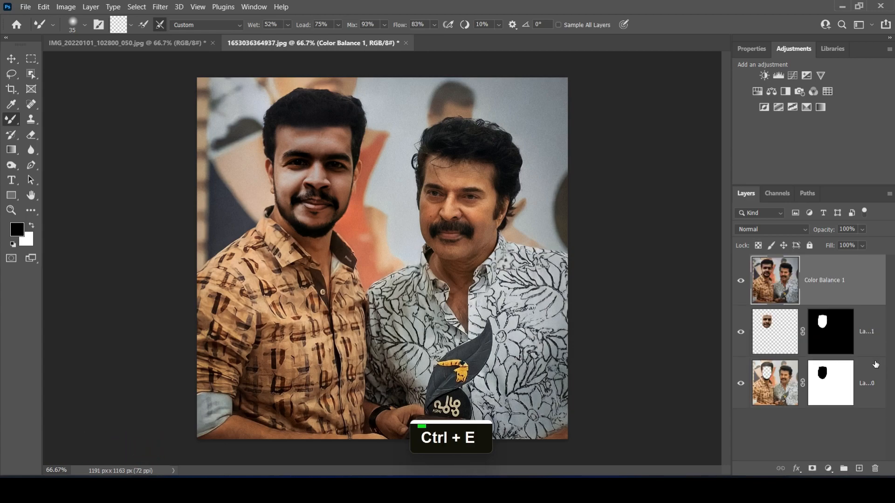
left_click(741, 281)
left_click(741, 281)
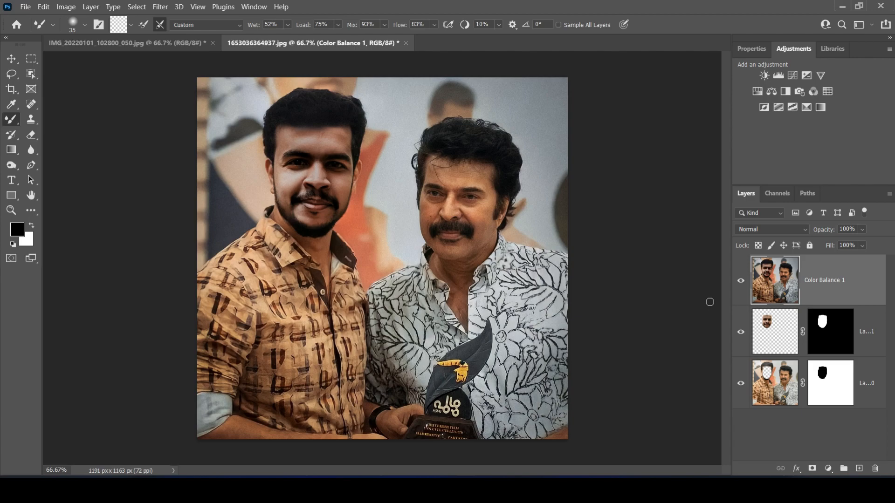
Darken areas of both men's faces with the Burn Tool, using the Midtones range at 50% exposure
left_click(11, 165)
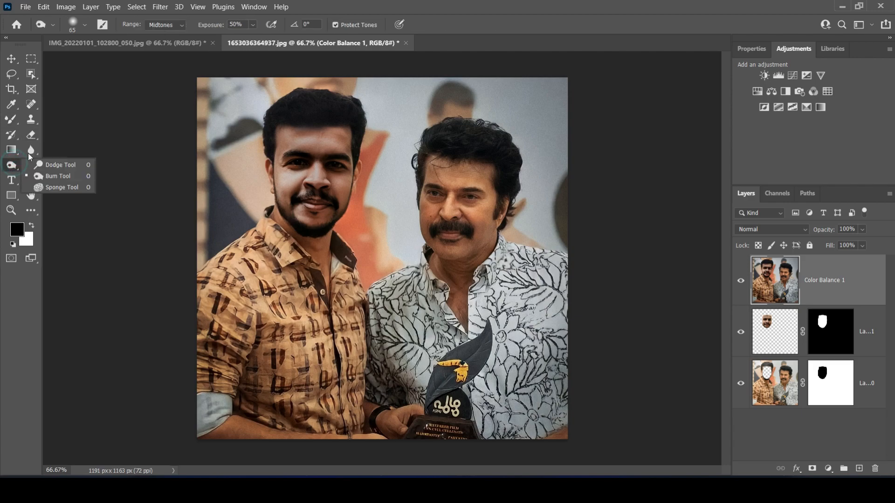
left_click(291, 180)
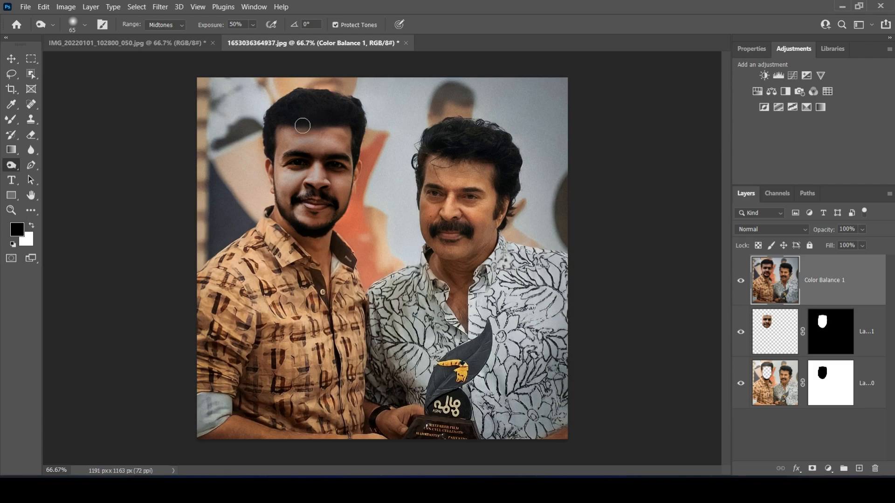
left_click(452, 238)
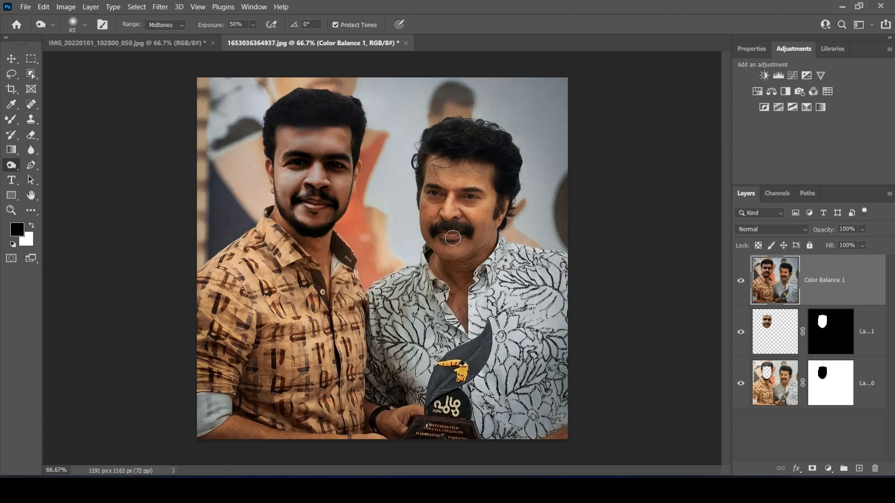